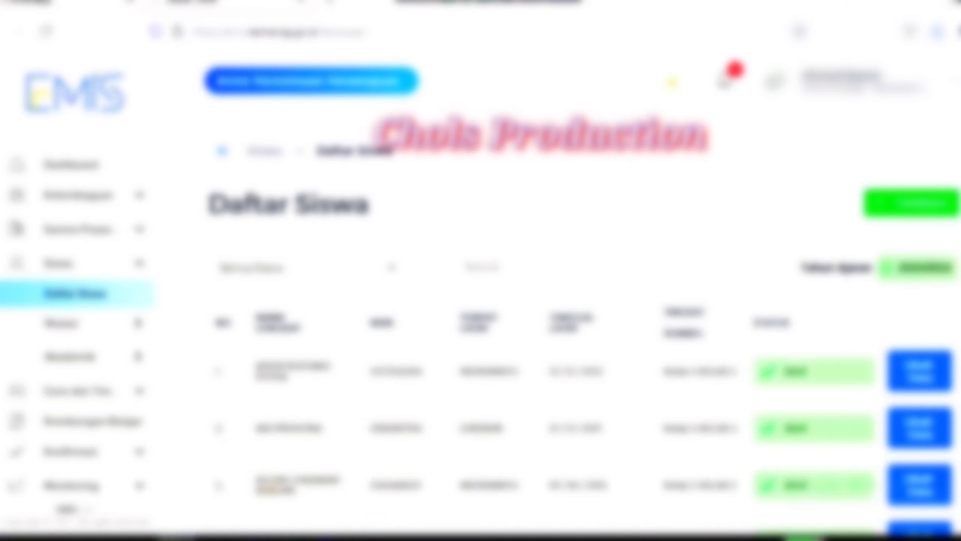
Step: Search the student list for the student by first name
{"action": "left_click", "coordinate": [473, 267]}
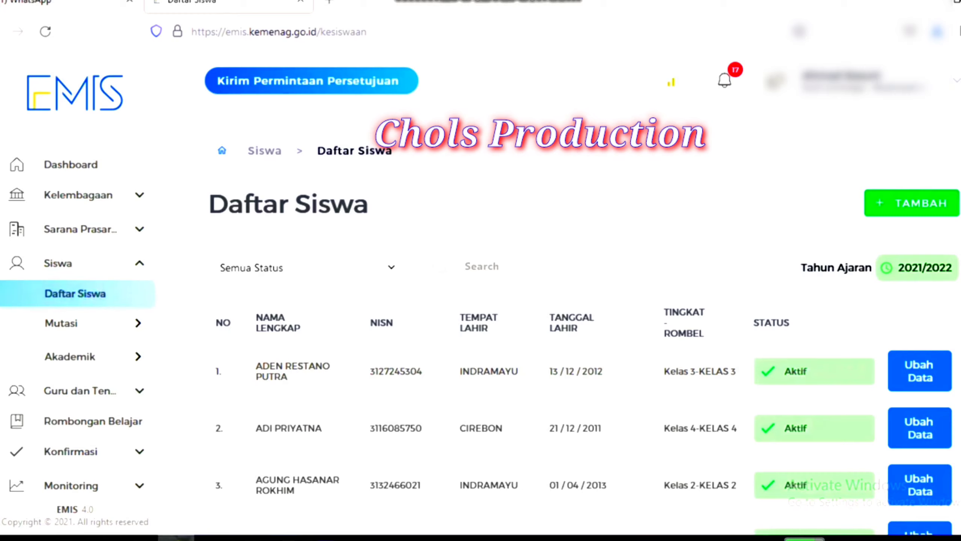
{"action": "type", "text": "sandi"}
{"action": "key", "text": "Return"}
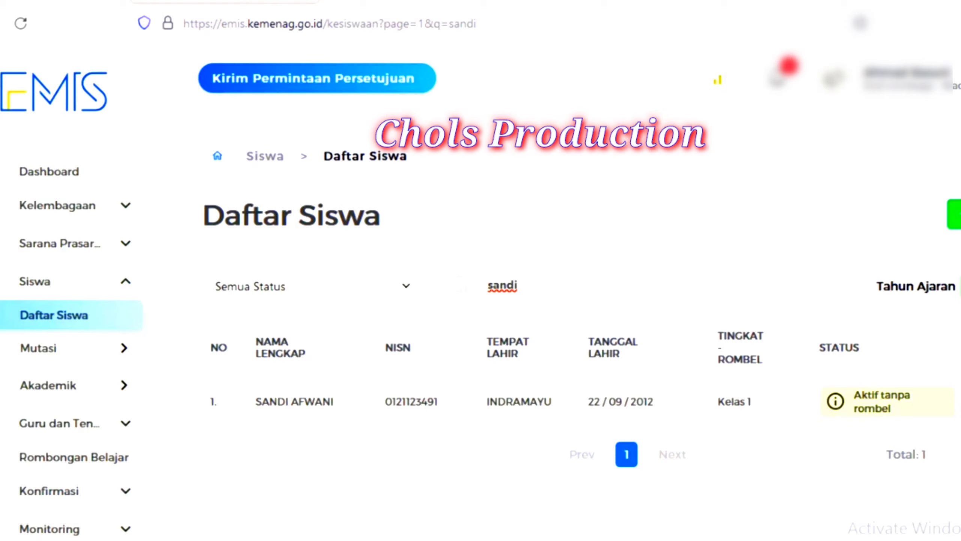
Step: Open the Ruangan list of the Asset Tetap section under Sarana Prasarana and start adding a new room
{"action": "left_click", "coordinate": [77, 244]}
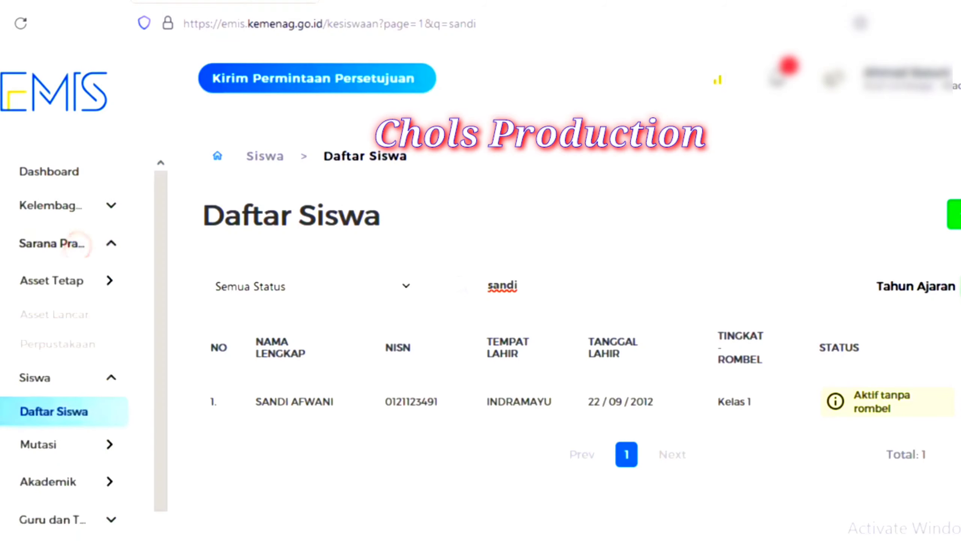
{"action": "left_click", "coordinate": [77, 281]}
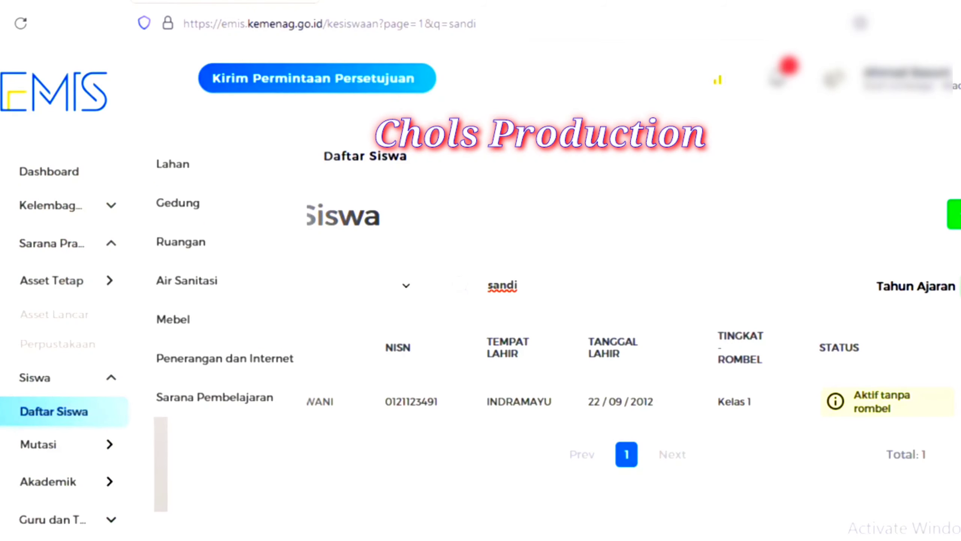
{"action": "left_click", "coordinate": [180, 241]}
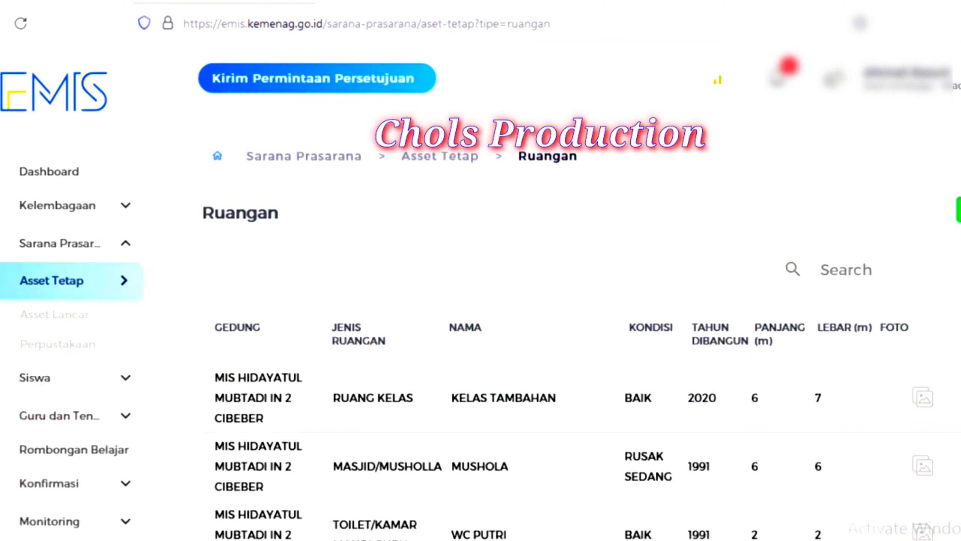
{"action": "left_click", "coordinate": [960, 209]}
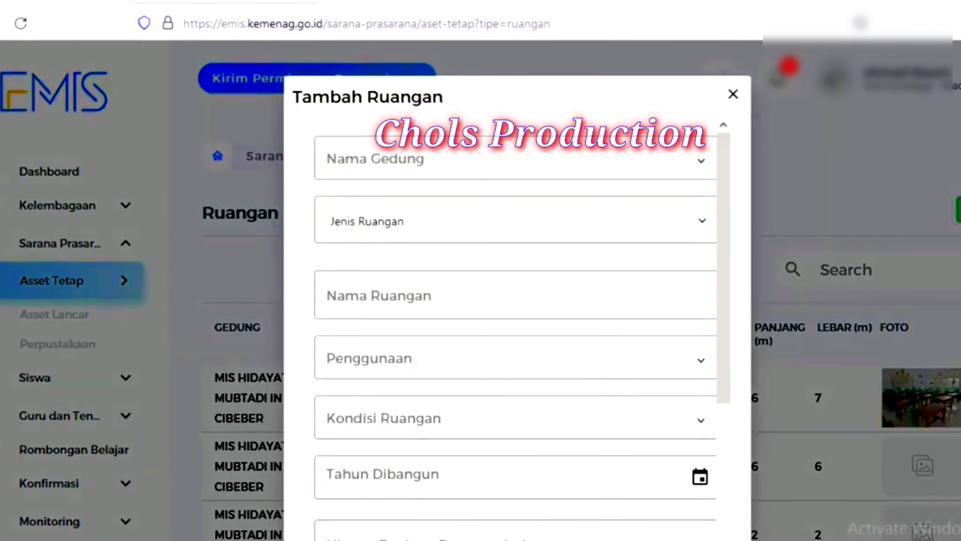
Step: Choose MIS HIDAYATUL MUBTADI IN 2 CIBEBER as the new room's building and Ruang Kelas as its room type
{"action": "left_click", "coordinate": [509, 162]}
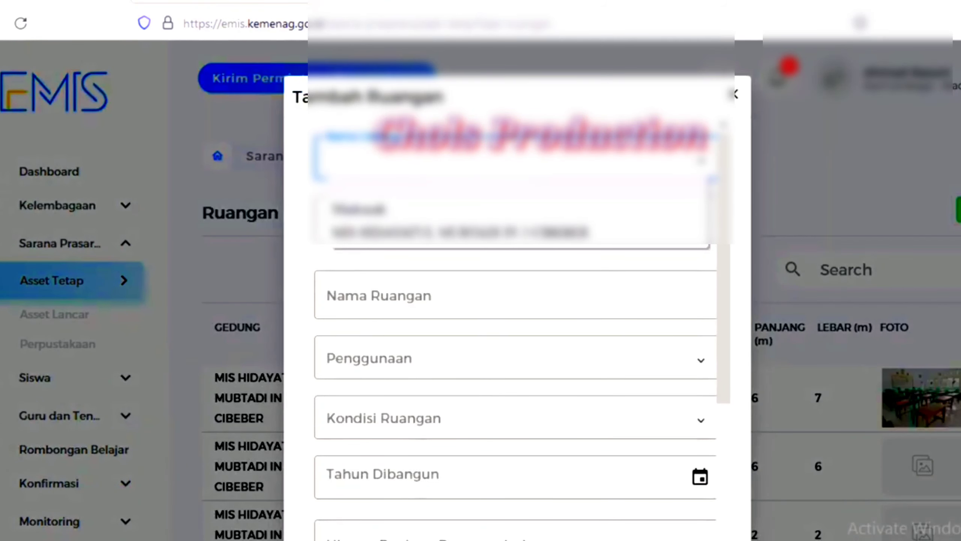
{"action": "left_click", "coordinate": [460, 232]}
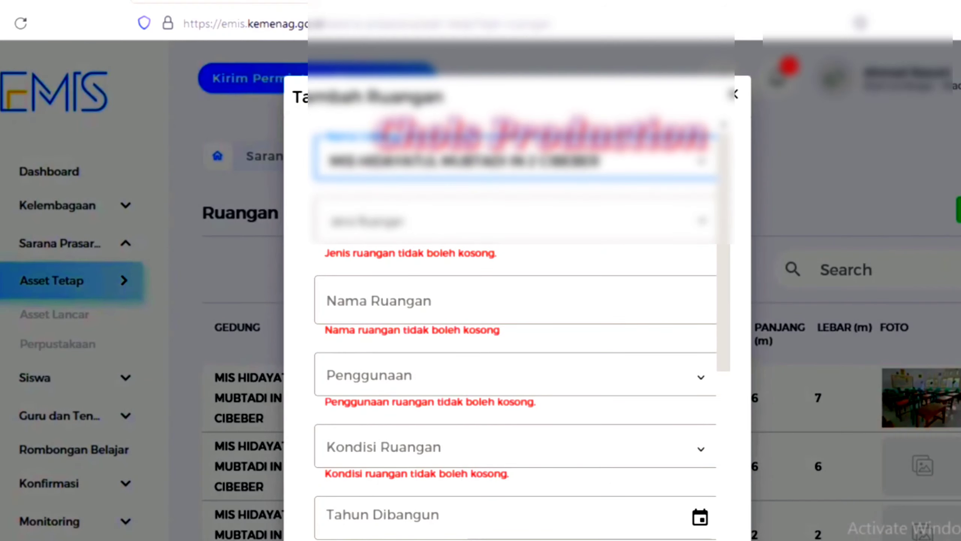
{"action": "left_click", "coordinate": [379, 221]}
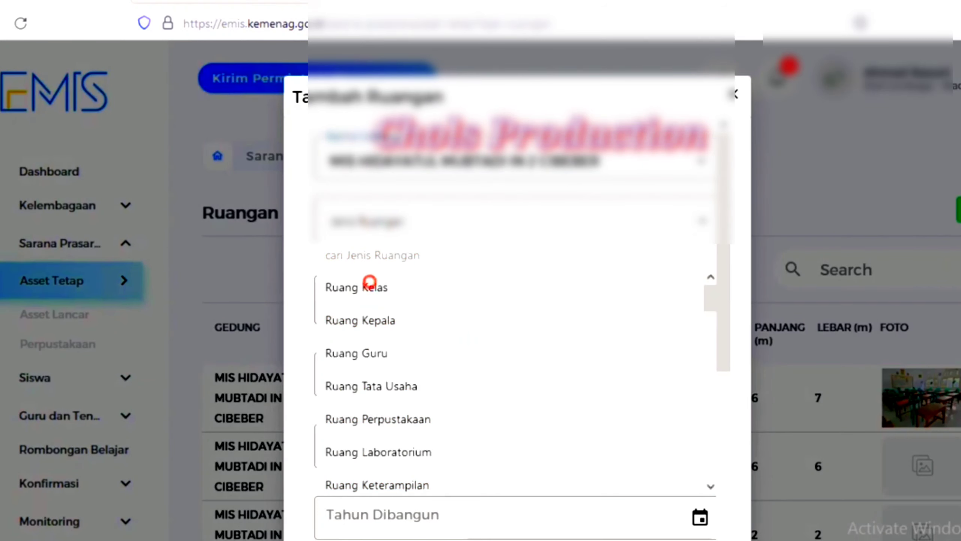
{"action": "left_click", "coordinate": [369, 282]}
{"action": "left_click", "coordinate": [369, 288]}
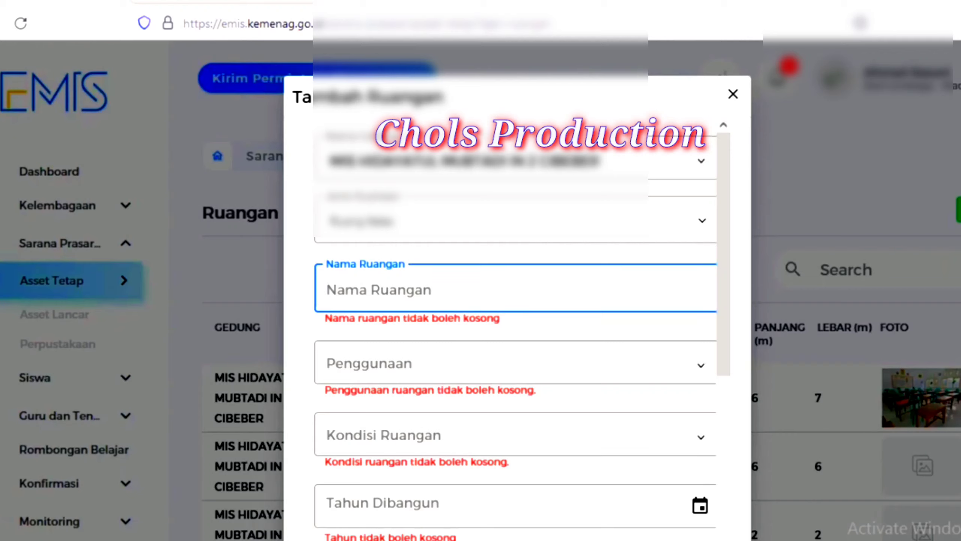
Step: Name the room KELAS TAMBAHAN and set its use to "Digunakan sebagai ruang kelas utama"
{"action": "type", "text": "KELAS"}
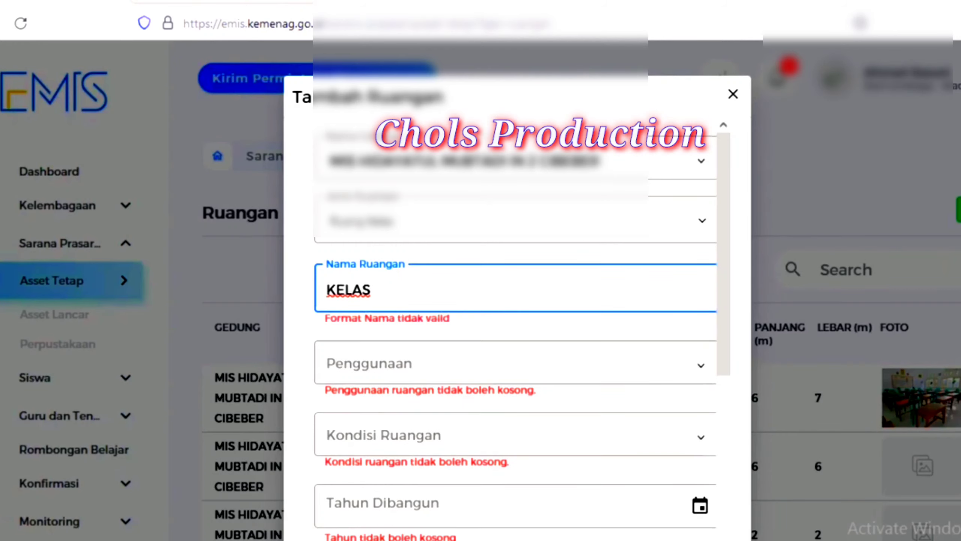
{"action": "type", "text": " TAMBAHAN"}
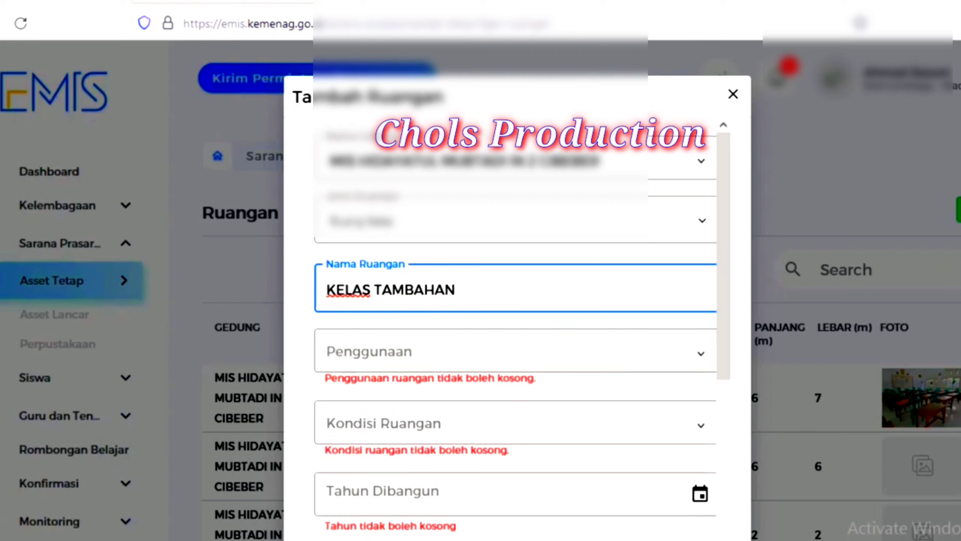
{"action": "left_click", "coordinate": [455, 354]}
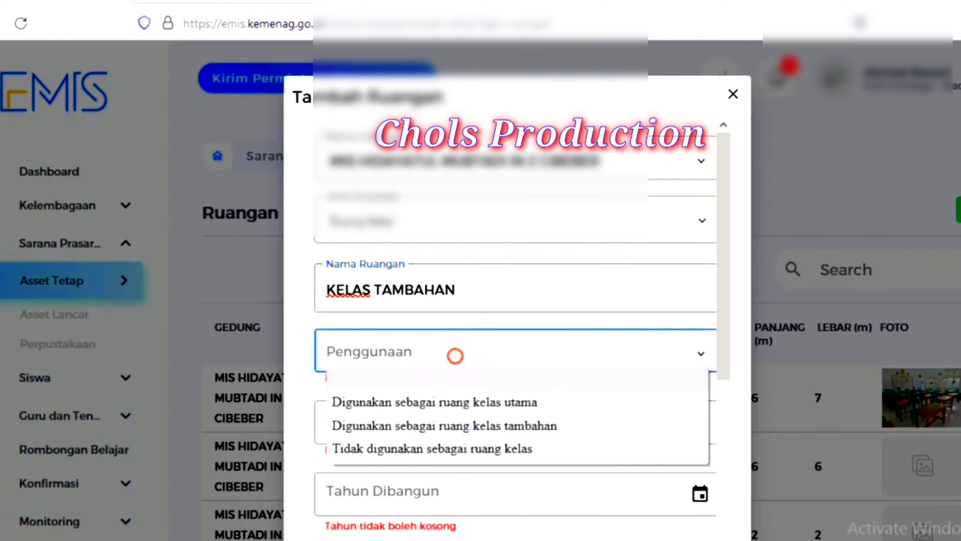
{"action": "left_click", "coordinate": [459, 402]}
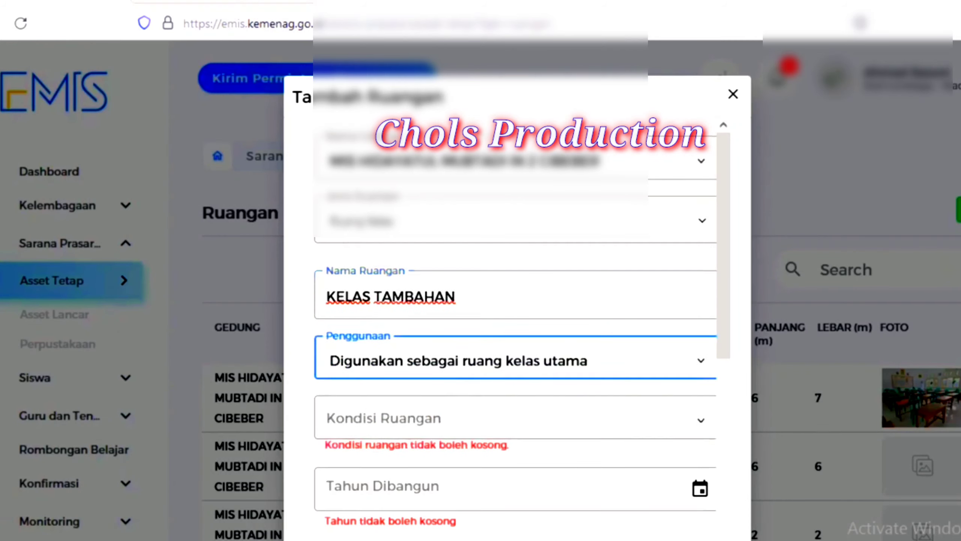
Step: Set the room's condition to Baik and its construction year to 2020
{"action": "left_click", "coordinate": [454, 417]}
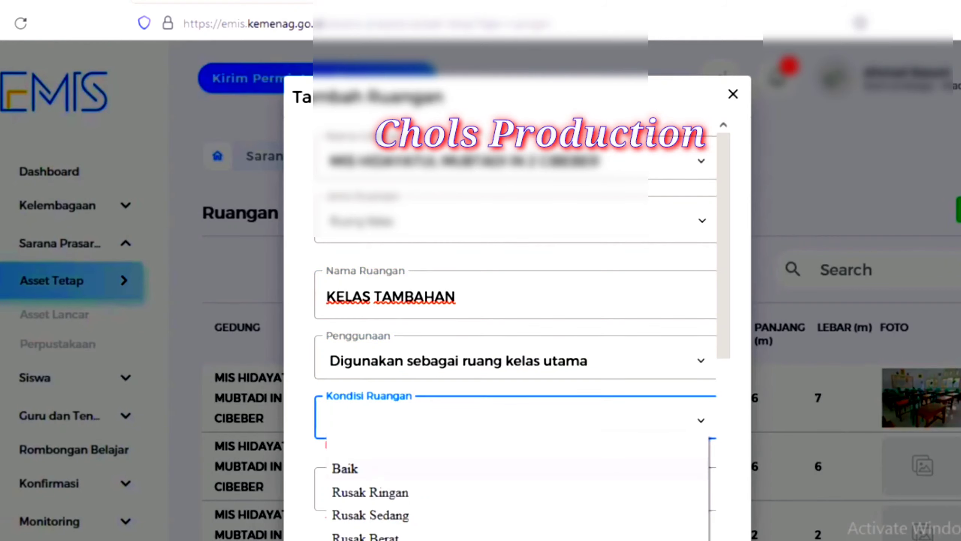
{"action": "left_click", "coordinate": [345, 466]}
{"action": "scroll", "coordinate": [514, 341], "scroll_direction": "down", "scroll_amount": 3}
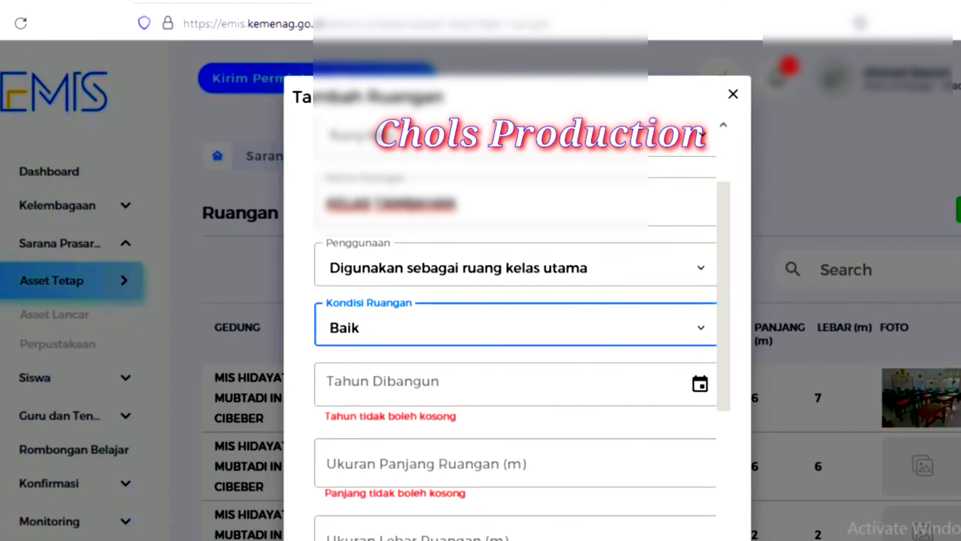
{"action": "left_click", "coordinate": [700, 383]}
{"action": "left_click", "coordinate": [512, 288]}
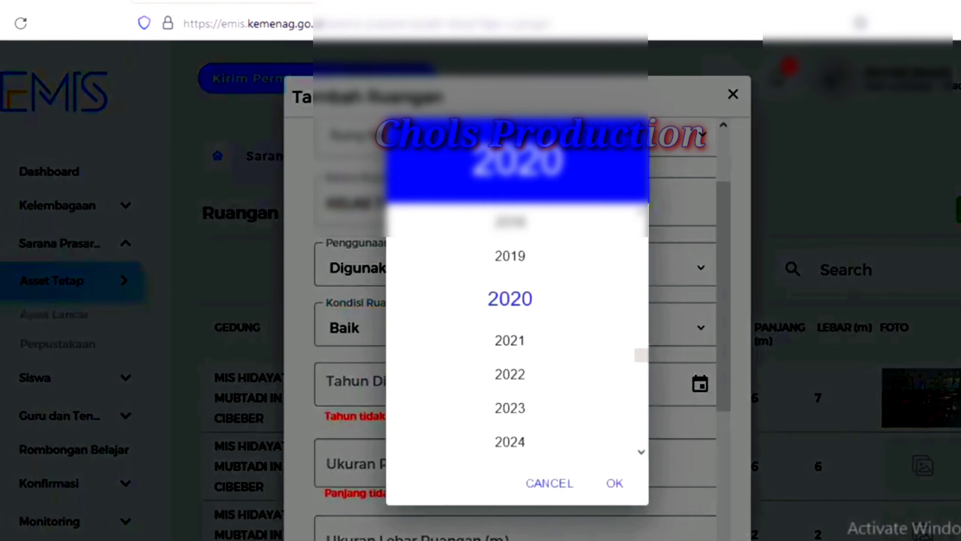
{"action": "left_click", "coordinate": [615, 483]}
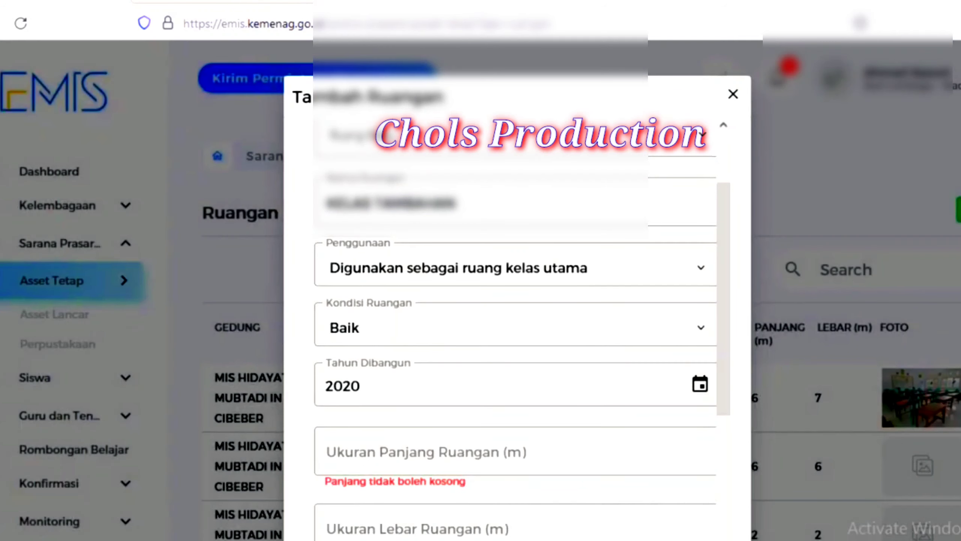
Step: Set the room's length to 6 m, its width to 6 m and its student capacity to 28
{"action": "left_click", "coordinate": [375, 462]}
{"action": "type", "text": "6"}
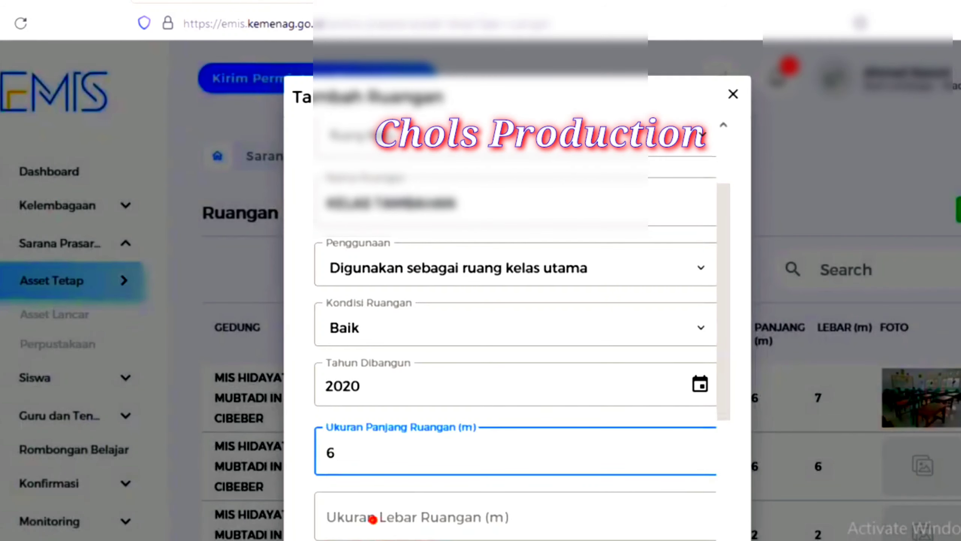
{"action": "left_click", "coordinate": [371, 519]}
{"action": "type", "text": "6"}
{"action": "scroll", "coordinate": [390, 409], "scroll_direction": "down", "scroll_amount": 4}
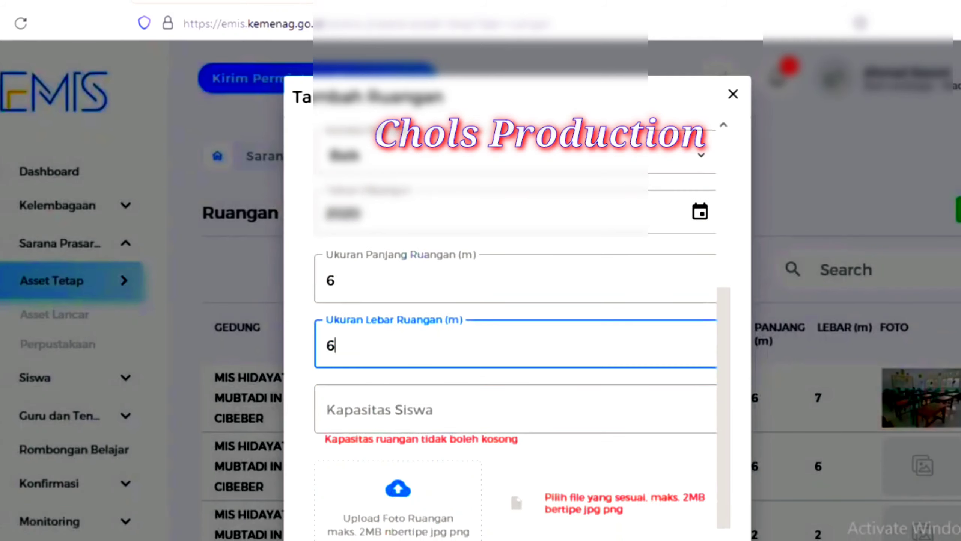
{"action": "left_click", "coordinate": [390, 405]}
{"action": "type", "text": "28"}
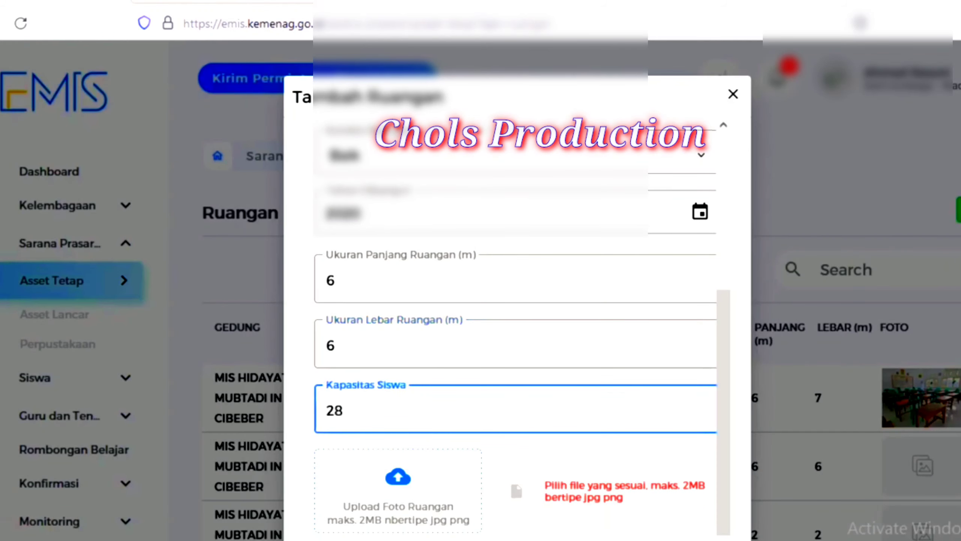
{"action": "key", "text": "Tab"}
Step: Attach the picture 6.jpg from the Pictures folder as the room's photo
{"action": "left_click", "coordinate": [404, 479]}
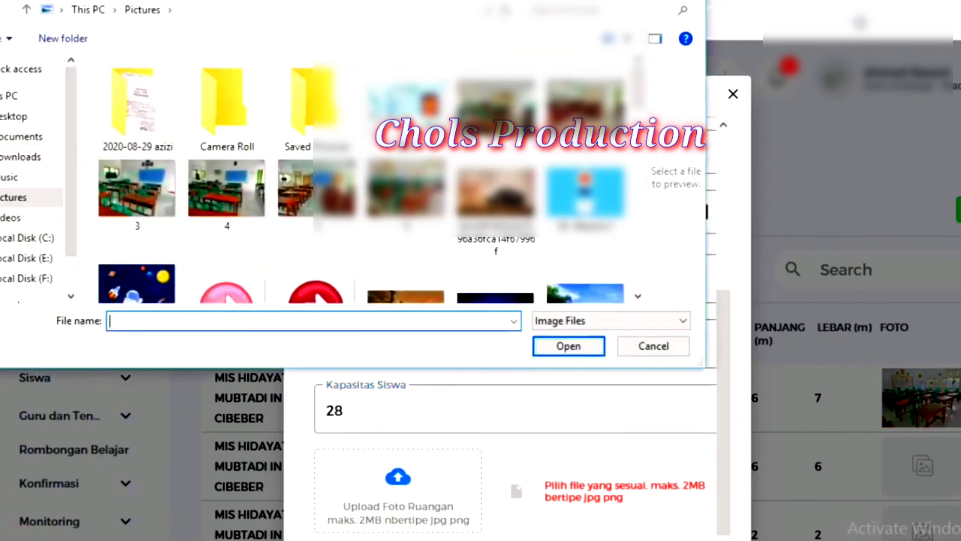
{"action": "left_click", "coordinate": [406, 194]}
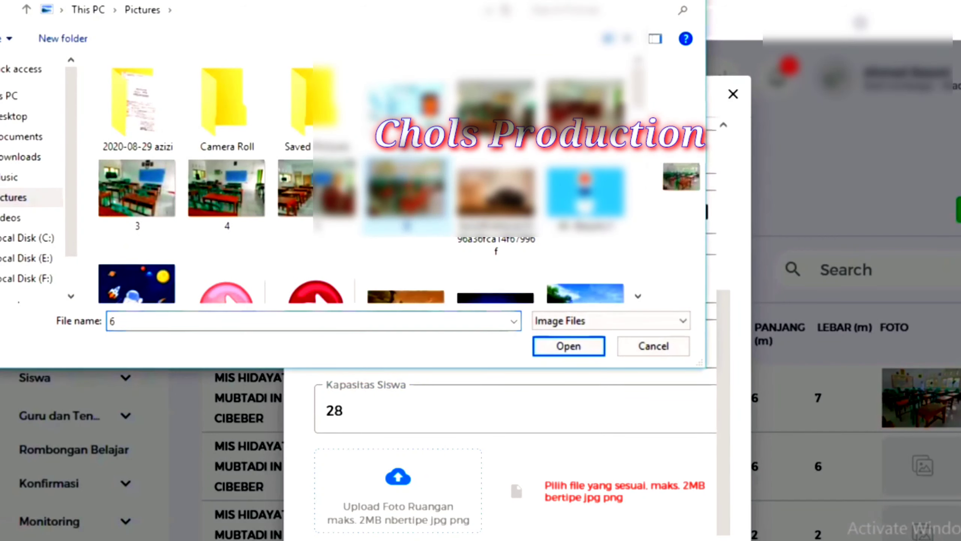
{"action": "key", "text": "Return"}
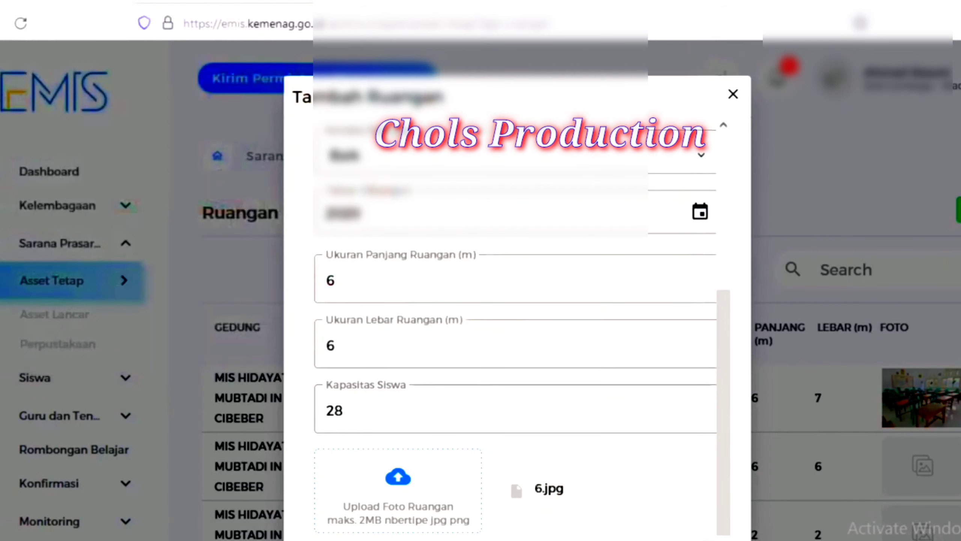
Step: Review the entries of the new room, save it and dismiss the confirmation
{"action": "scroll", "coordinate": [522, 332], "scroll_direction": "down", "scroll_amount": 1}
{"action": "left_click", "coordinate": [730, 413]}
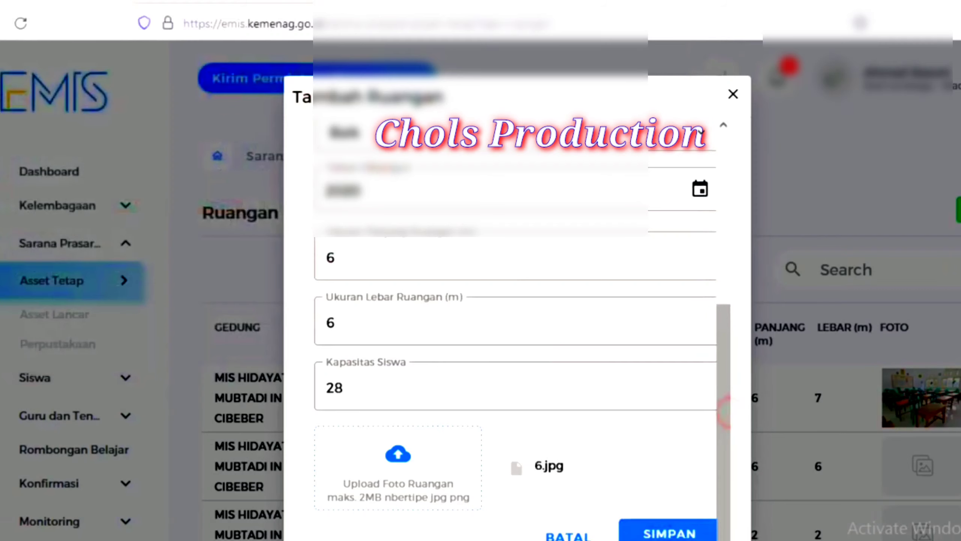
{"action": "left_click", "coordinate": [724, 420]}
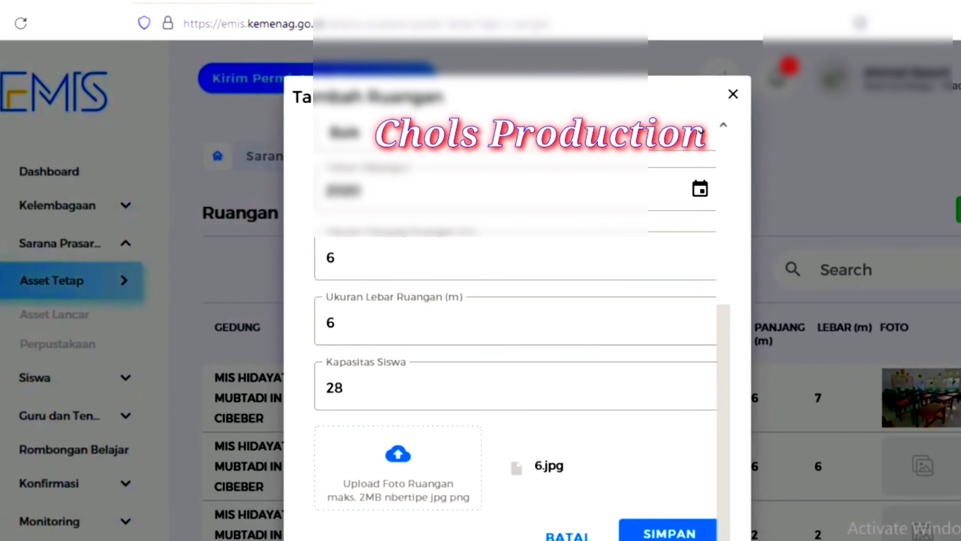
{"action": "left_click_drag", "start_coordinate": [727, 421], "coordinate": [728, 246]}
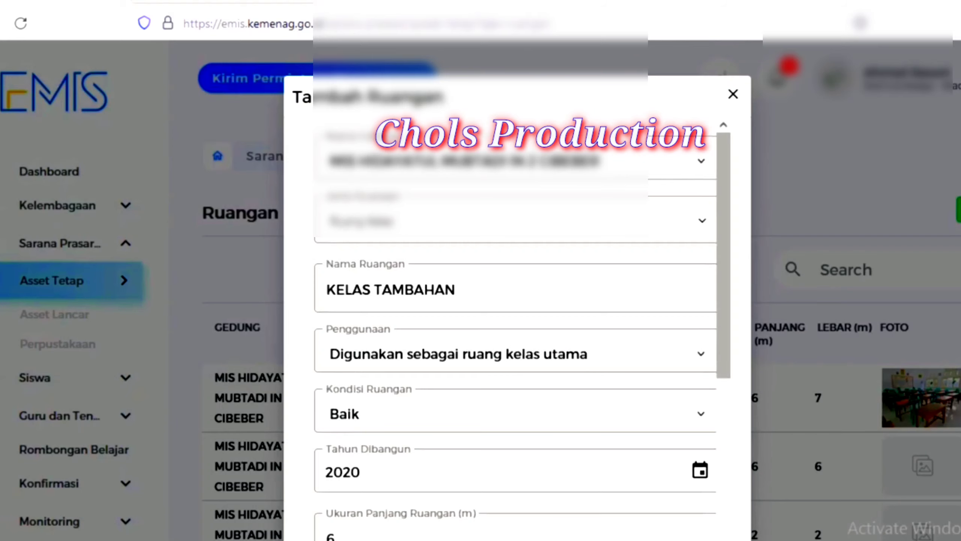
{"action": "left_click_drag", "start_coordinate": [723, 188], "coordinate": [723, 360]}
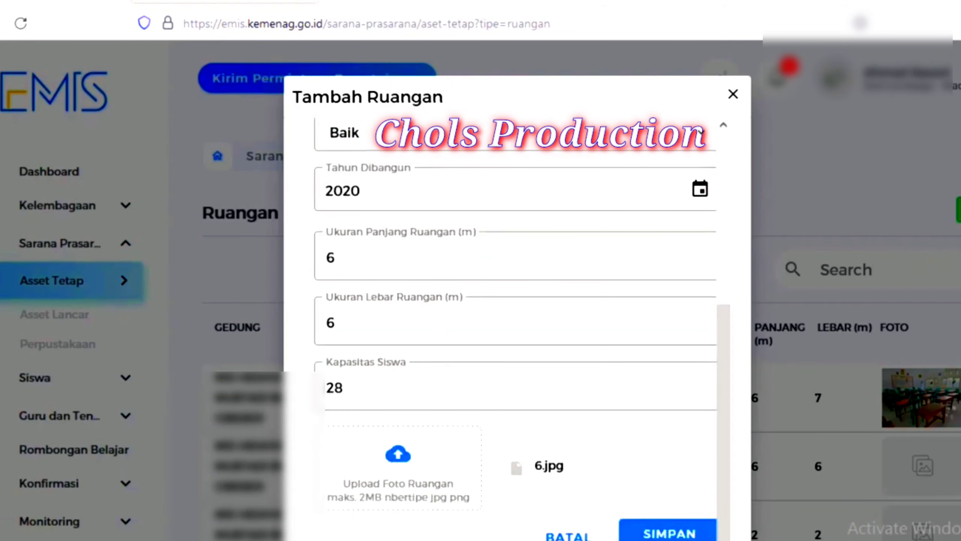
{"action": "left_click", "coordinate": [677, 534]}
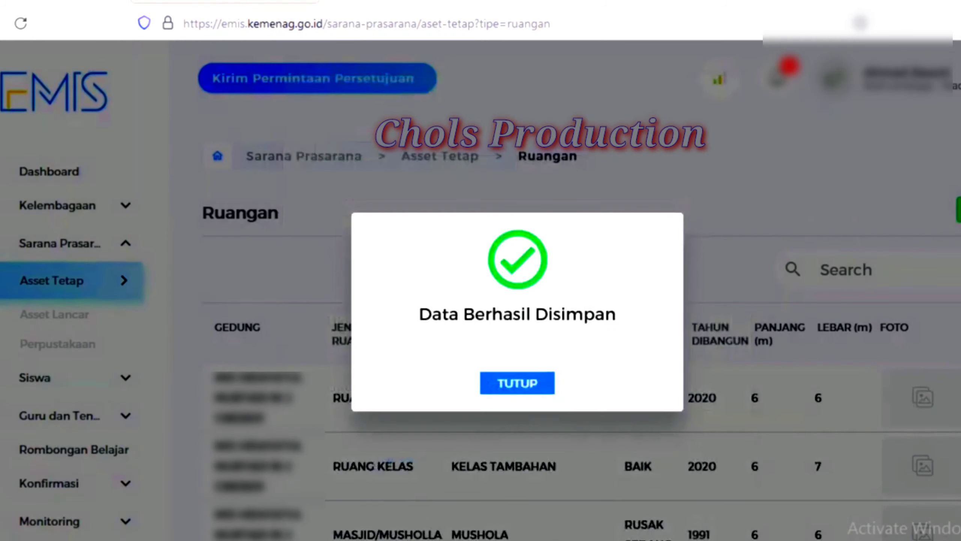
{"action": "left_click", "coordinate": [520, 382]}
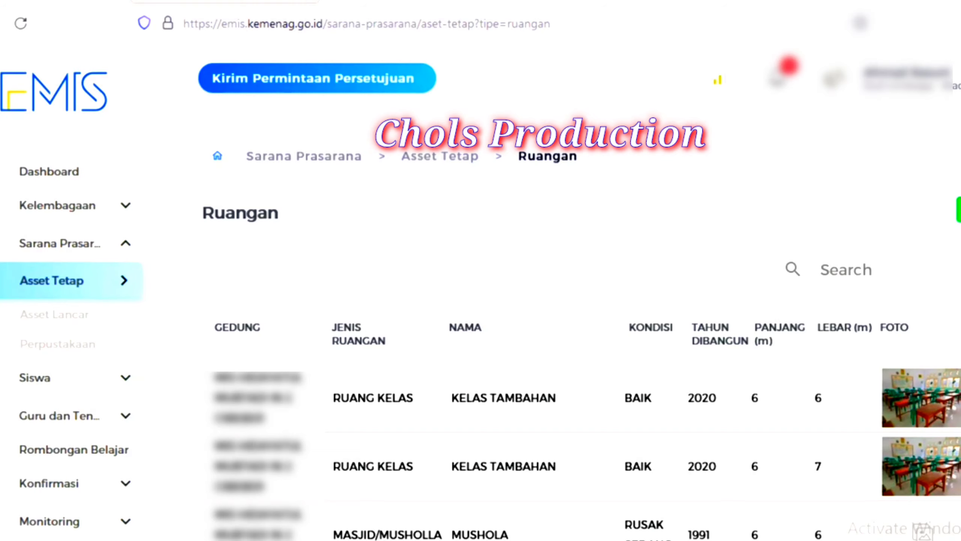
Step: Open the Rombongan Belajar list, start adding a new study group and look through its form
{"action": "left_click", "coordinate": [68, 450]}
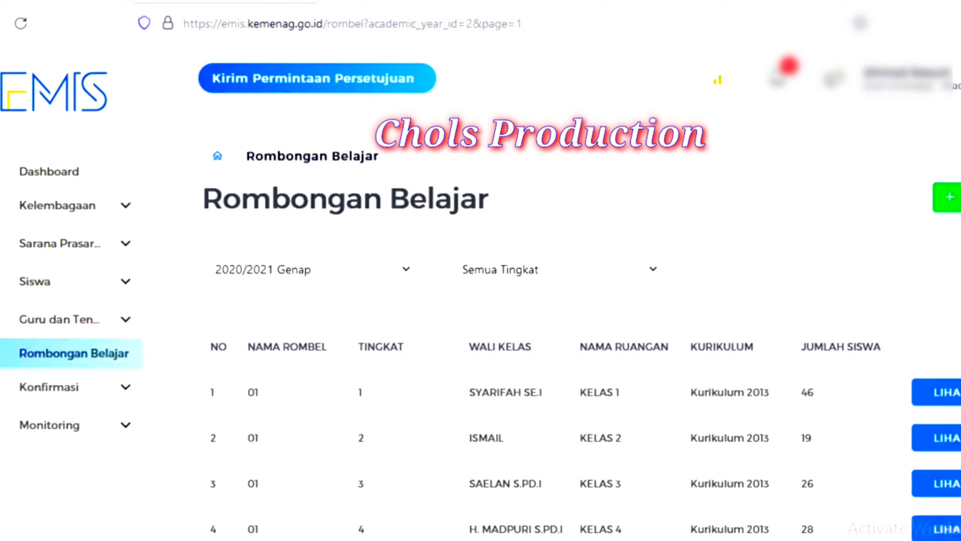
{"action": "left_click", "coordinate": [953, 200]}
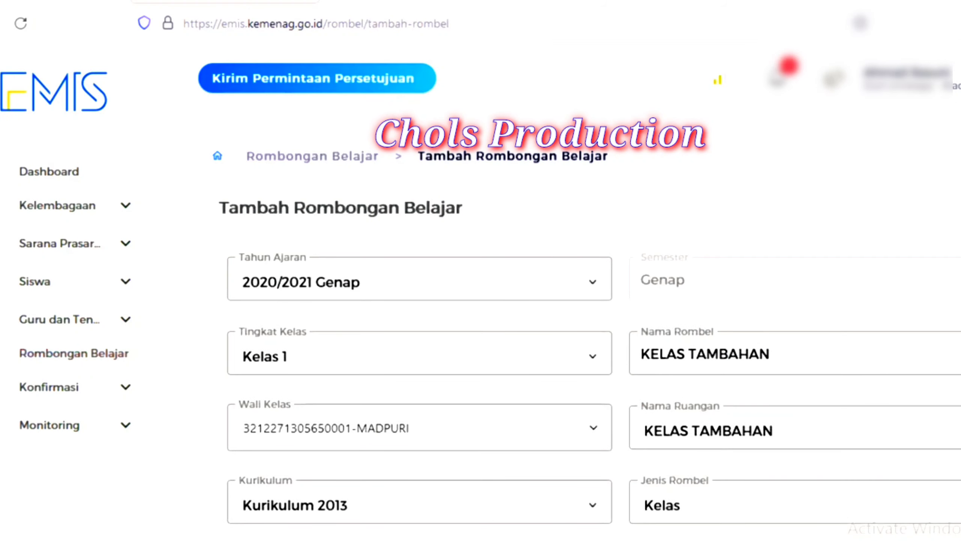
{"action": "scroll", "coordinate": [480, 341], "scroll_direction": "down", "scroll_amount": 5}
{"action": "scroll", "coordinate": [480, 341], "scroll_direction": "up", "scroll_amount": 5}
Step: Set the study group's grade level to Kelas 1 and assign it the room KELAS TAMBAHAN
{"action": "left_click", "coordinate": [358, 357]}
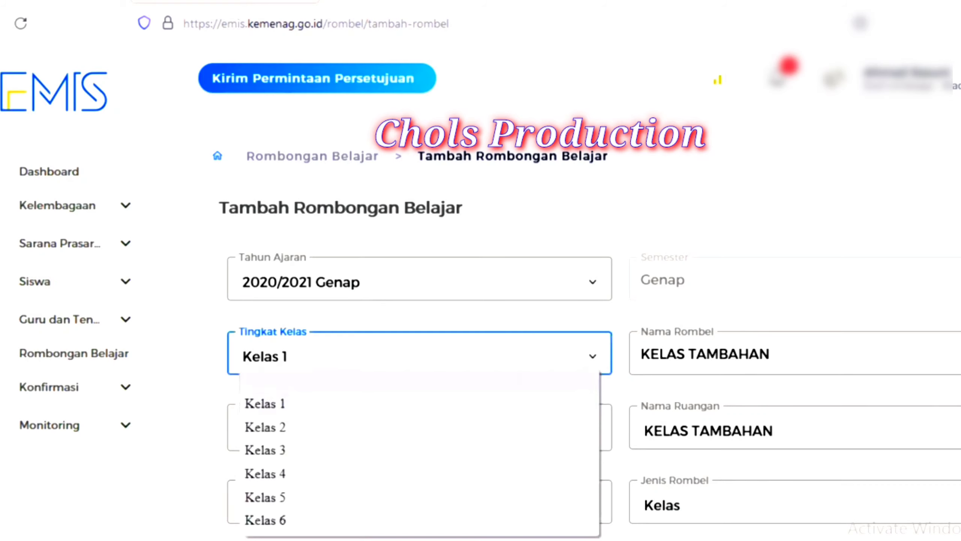
{"action": "left_click", "coordinate": [285, 405]}
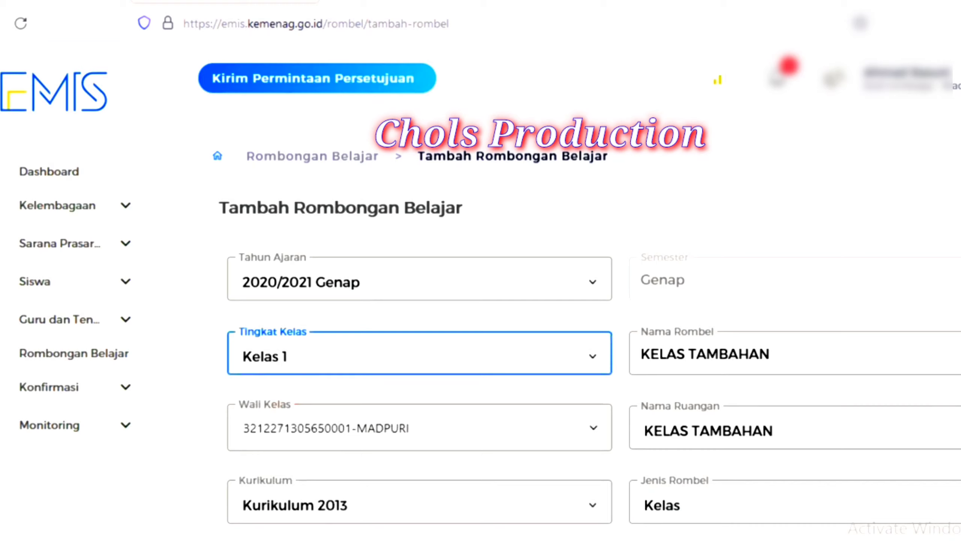
{"action": "left_click", "coordinate": [728, 353]}
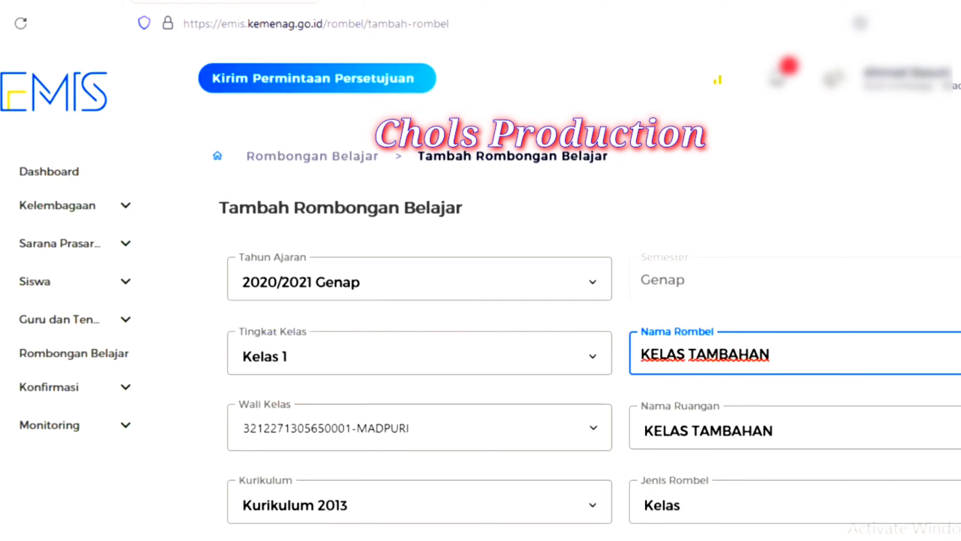
{"action": "left_click", "coordinate": [784, 429]}
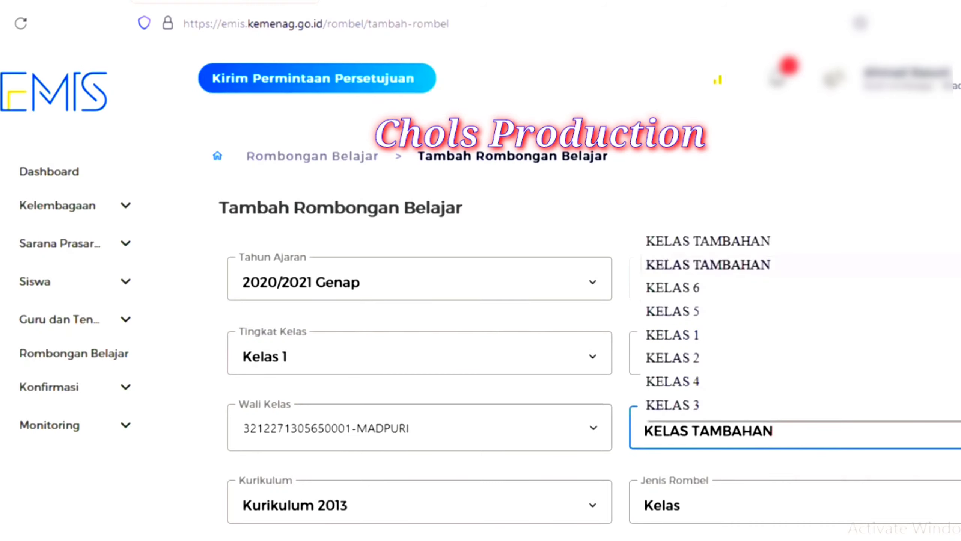
{"action": "left_click", "coordinate": [725, 262]}
Step: Replace the study group's name with 1 T
{"action": "left_click_drag", "start_coordinate": [800, 356], "coordinate": [640, 354]}
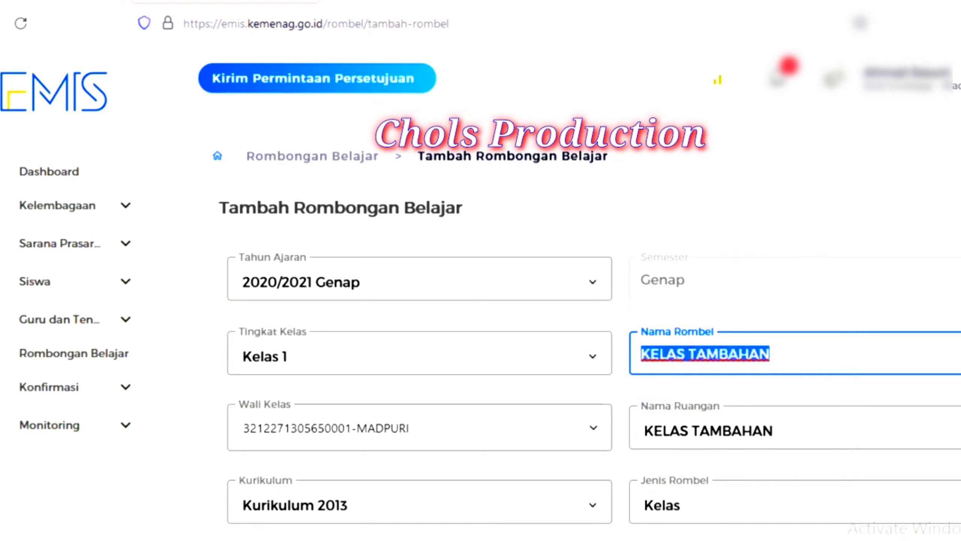
{"action": "type", "text": "1"}
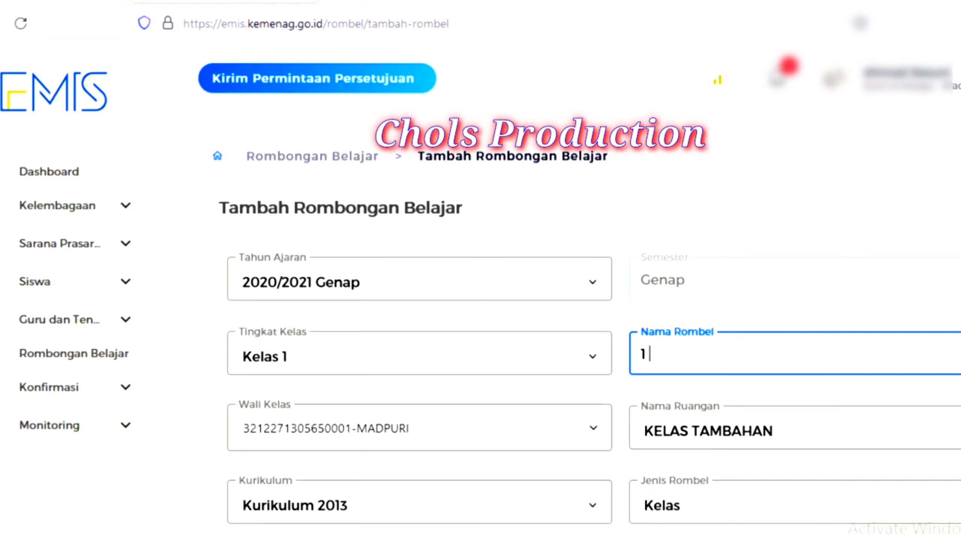
{"action": "type", "text": "T"}
Step: Try to find the student by name among those available to the study group, and cancel the selection
{"action": "scroll", "coordinate": [591, 341], "scroll_direction": "down", "scroll_amount": 2}
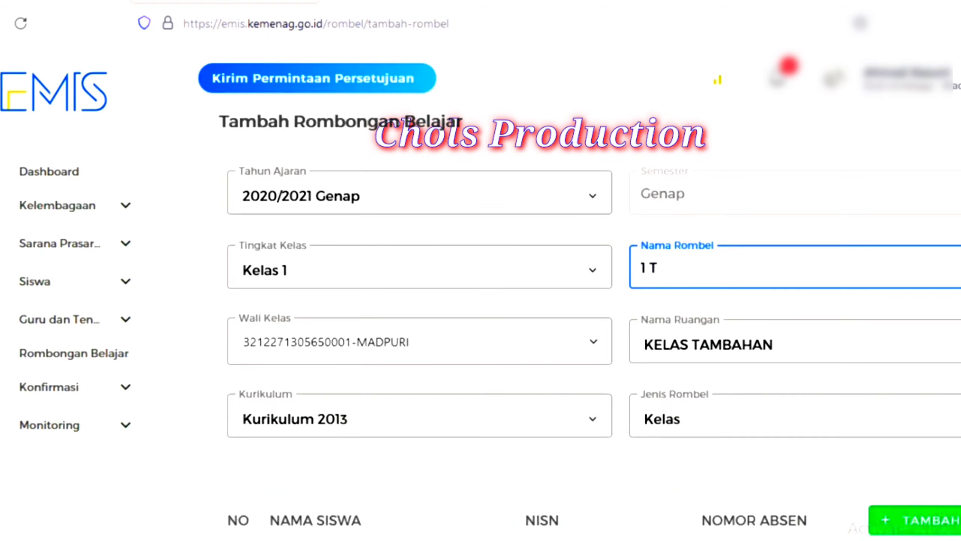
{"action": "left_click", "coordinate": [924, 521]}
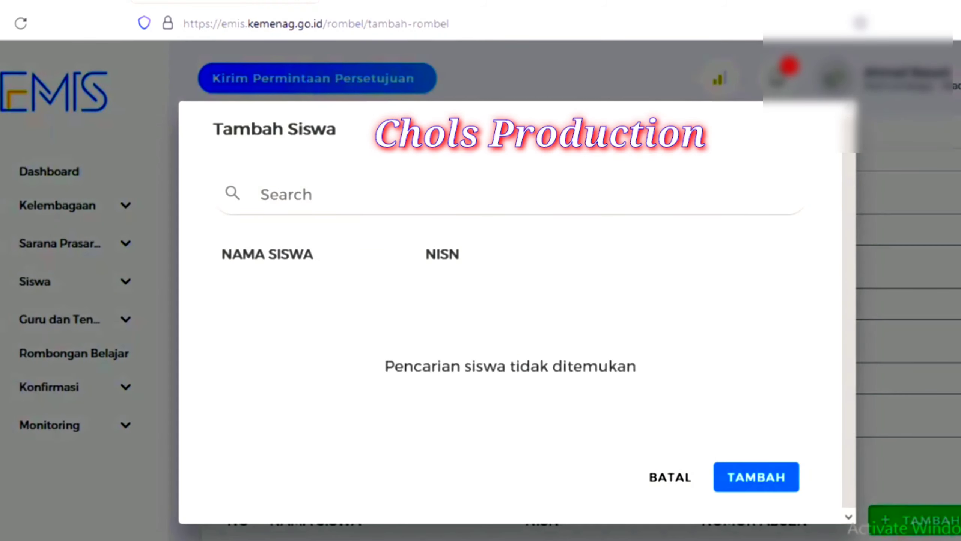
{"action": "left_click", "coordinate": [333, 193]}
{"action": "type", "text": "SAN"}
{"action": "left_click", "coordinate": [653, 477]}
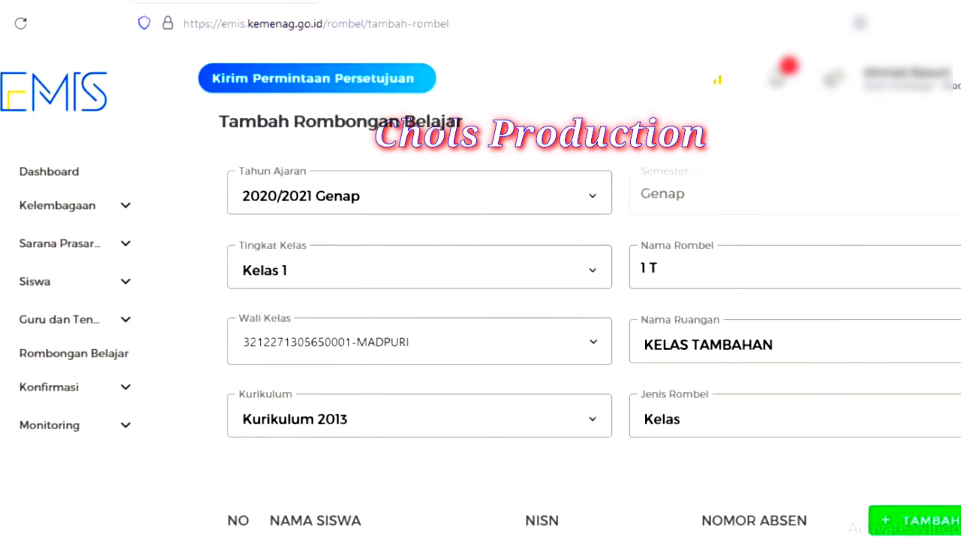
Step: Switch the academic year to 2021/2022 Ganjil, find the transferred student by name and add the student to the study group
{"action": "left_click", "coordinate": [328, 201]}
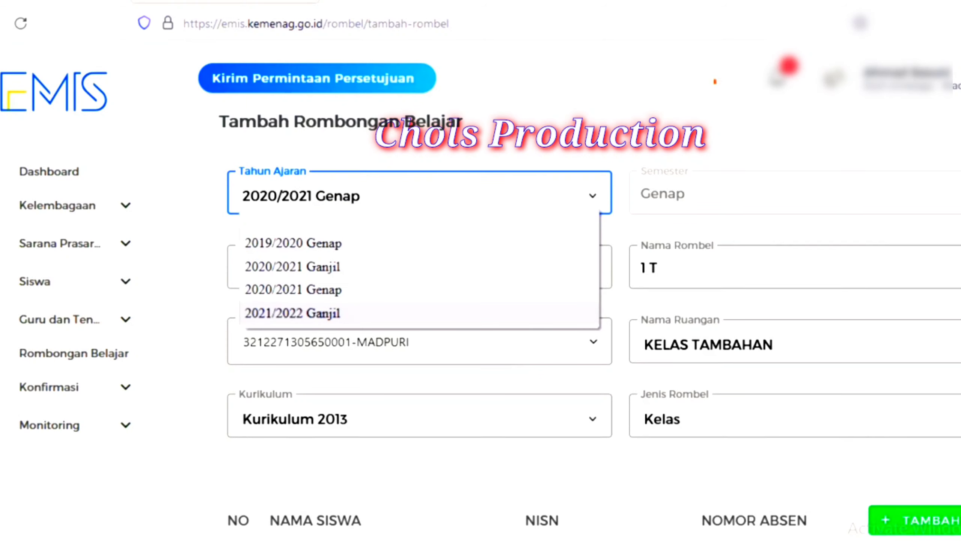
{"action": "left_click", "coordinate": [326, 314]}
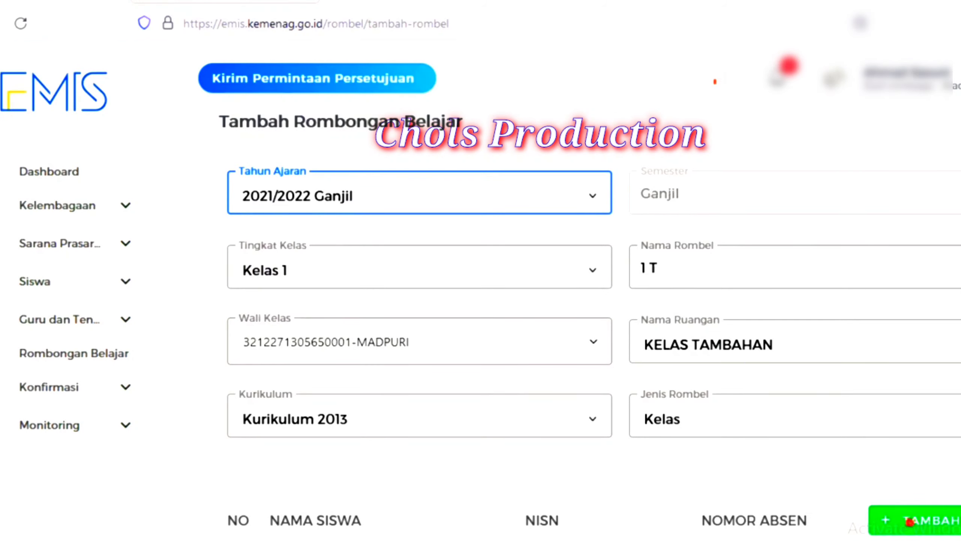
{"action": "left_click", "coordinate": [909, 522]}
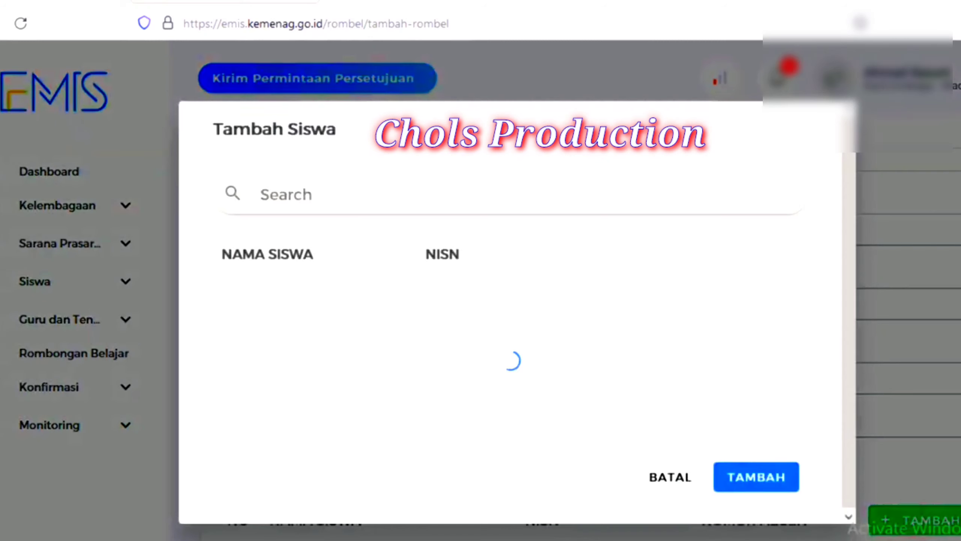
{"action": "left_click", "coordinate": [355, 199]}
{"action": "type", "text": "SAN"}
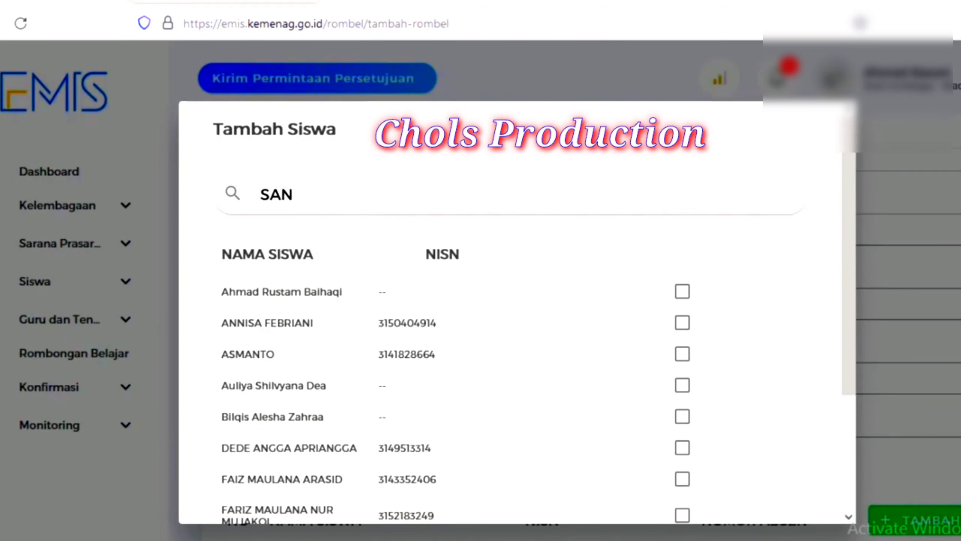
{"action": "left_click", "coordinate": [692, 325]}
{"action": "left_click", "coordinate": [771, 370]}
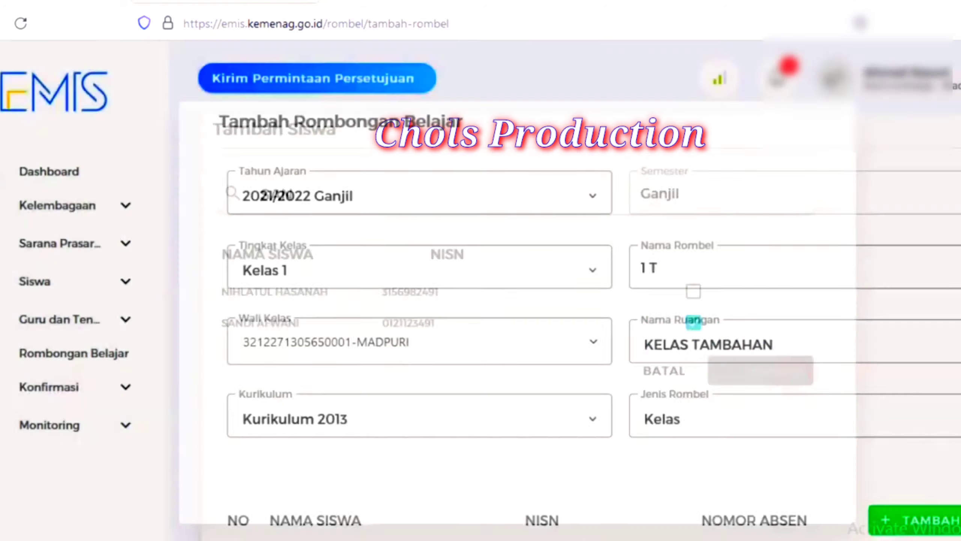
{"action": "scroll", "coordinate": [480, 303], "scroll_direction": "down", "scroll_amount": 3}
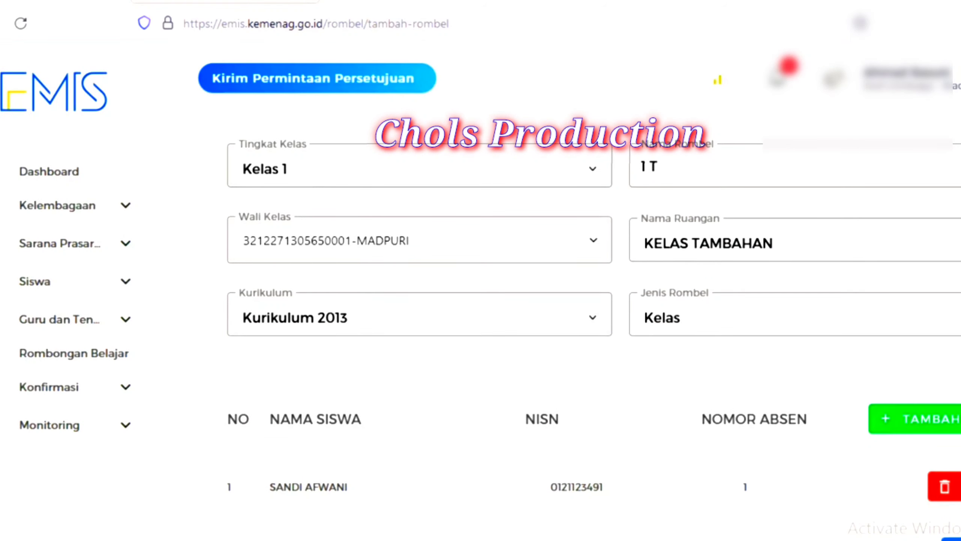
Step: Set the study group's academic year back to 2020/2021 Genap
{"action": "scroll", "coordinate": [481, 303], "scroll_direction": "up", "scroll_amount": 5}
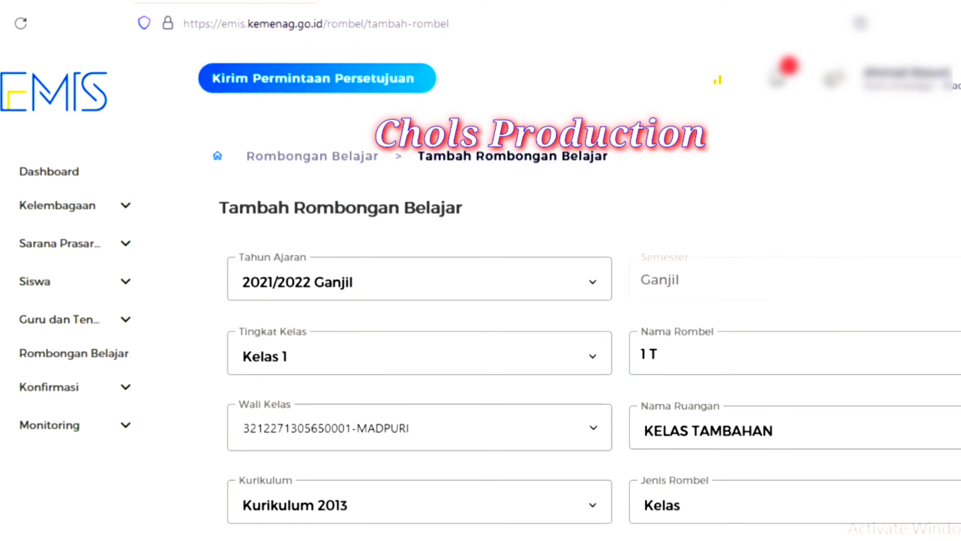
{"action": "left_click", "coordinate": [308, 282]}
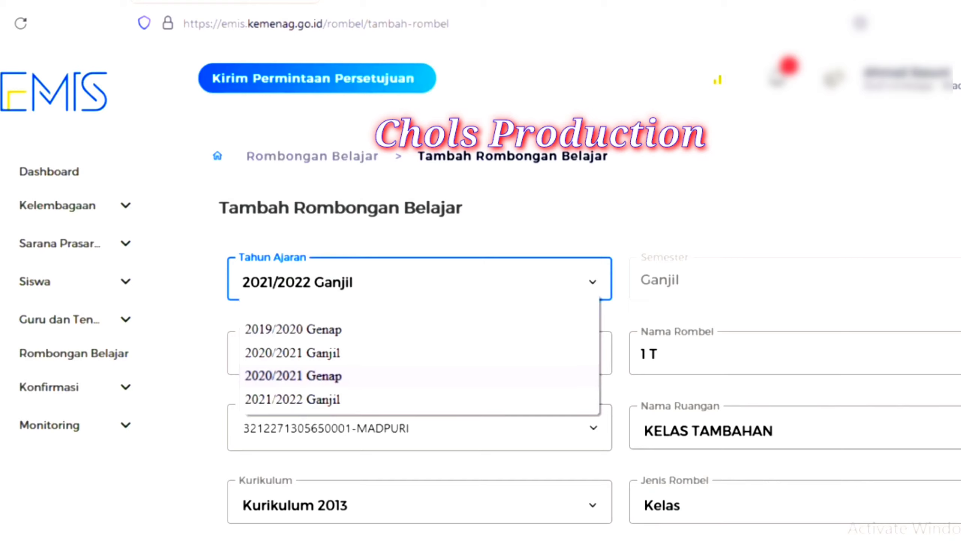
{"action": "left_click", "coordinate": [297, 377]}
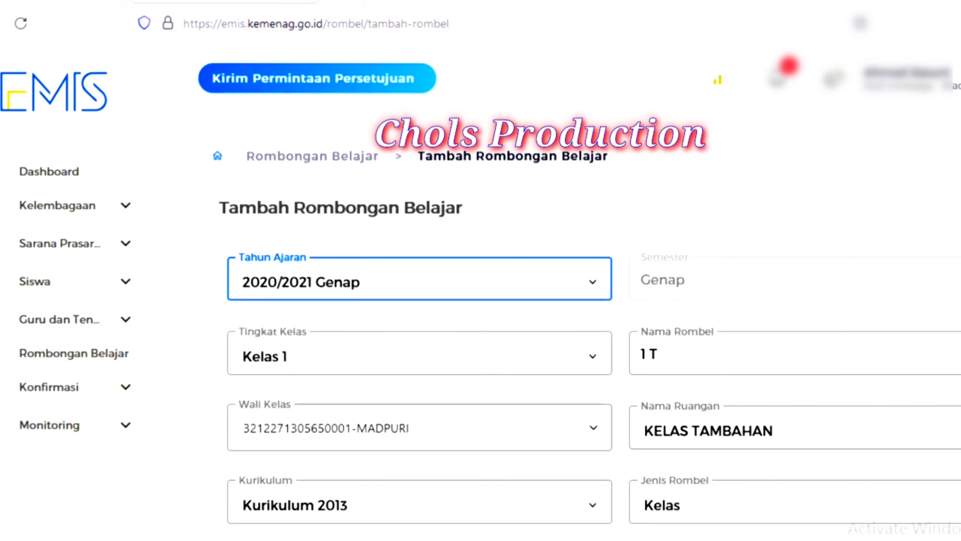
Step: Save the new study group, accept the confirmations and check the 2020/2021 Genap study group list
{"action": "scroll", "coordinate": [594, 328], "scroll_direction": "down", "scroll_amount": 5}
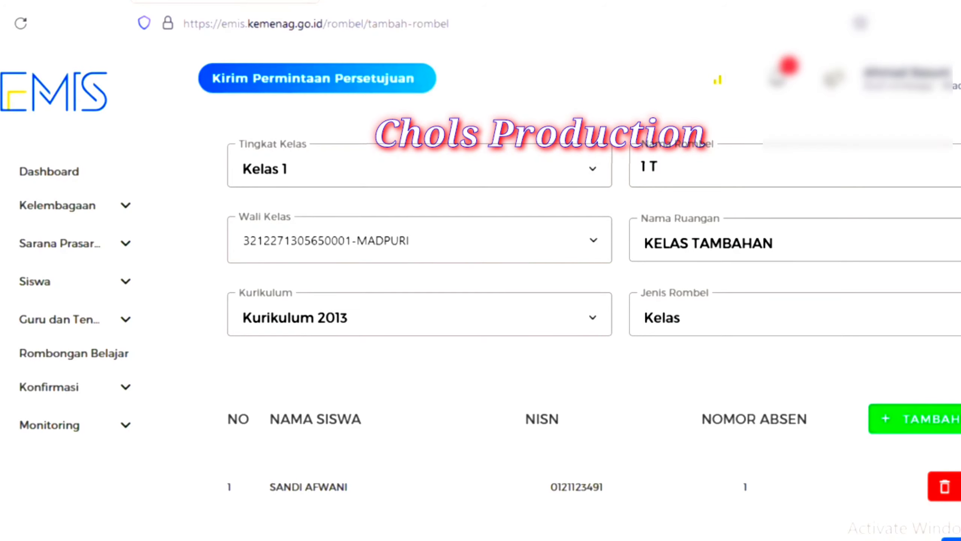
{"action": "left_click", "coordinate": [952, 539]}
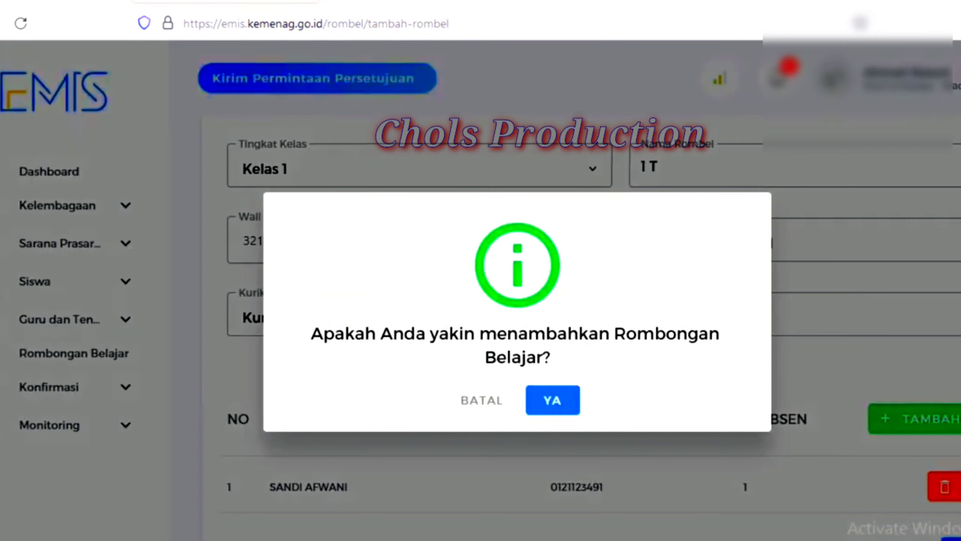
{"action": "left_click", "coordinate": [553, 401]}
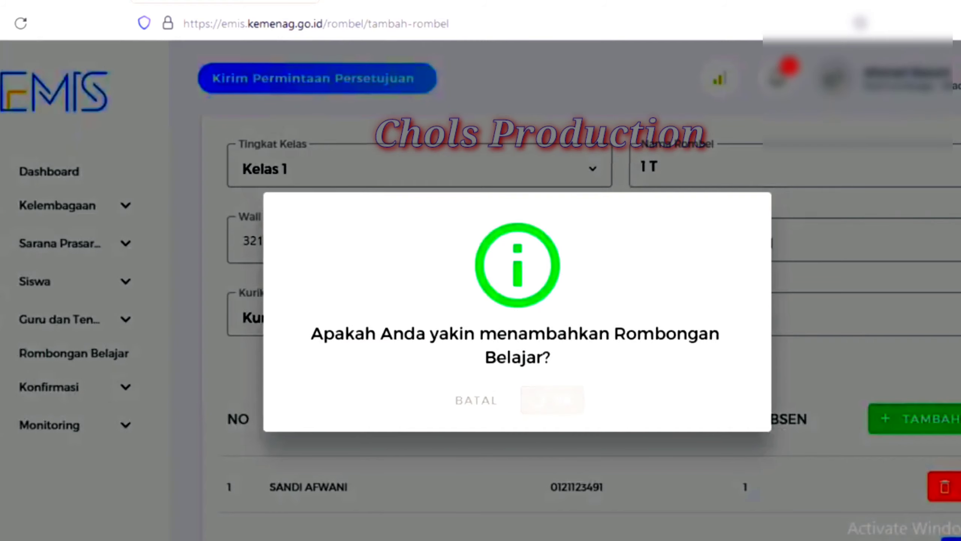
{"action": "left_click", "coordinate": [525, 401]}
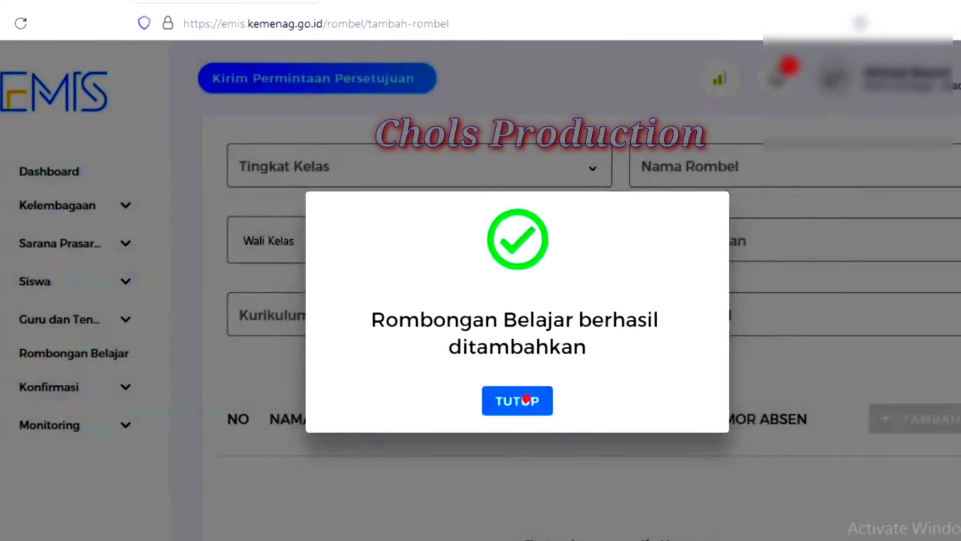
{"action": "scroll", "coordinate": [582, 335], "scroll_direction": "down", "scroll_amount": 3}
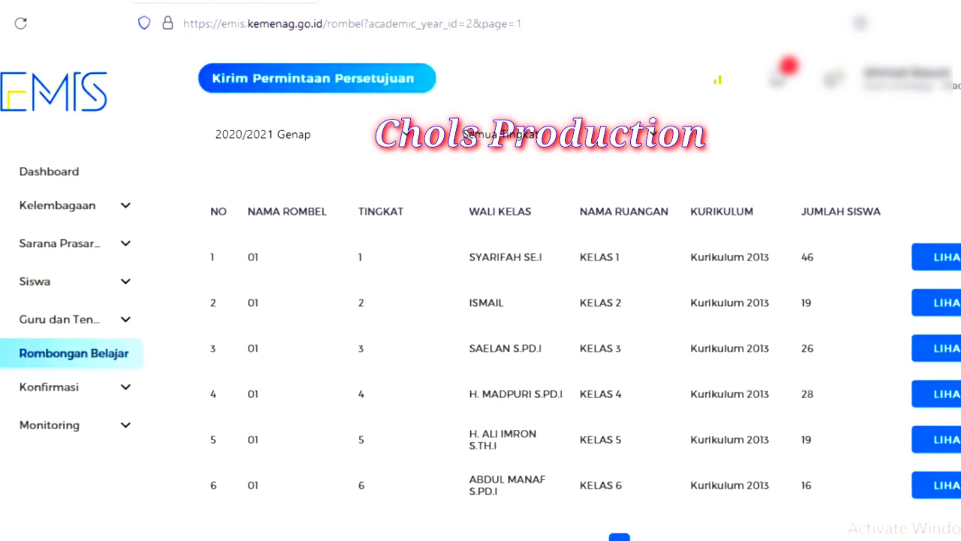
{"action": "scroll", "coordinate": [586, 335], "scroll_direction": "down", "scroll_amount": 1}
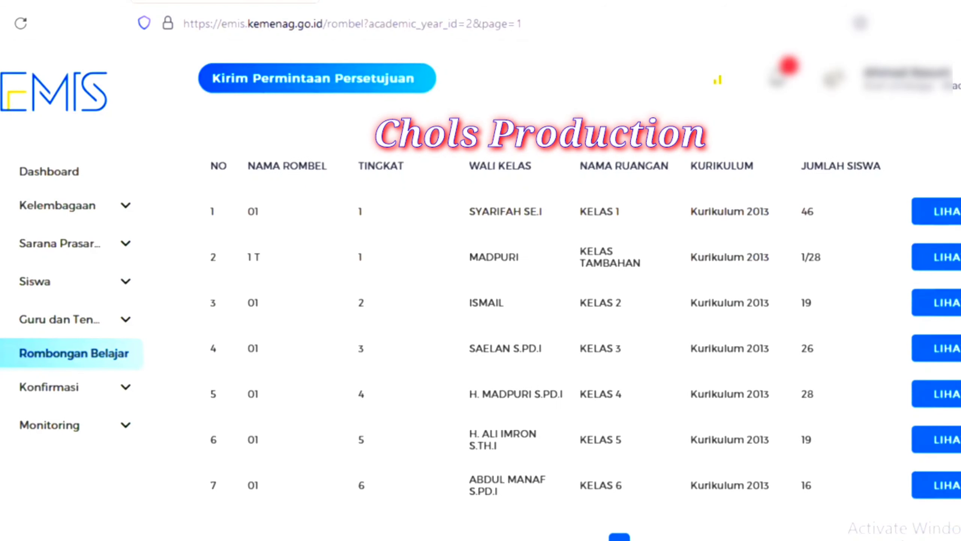
{"action": "scroll", "coordinate": [586, 335], "scroll_direction": "up", "scroll_amount": 5}
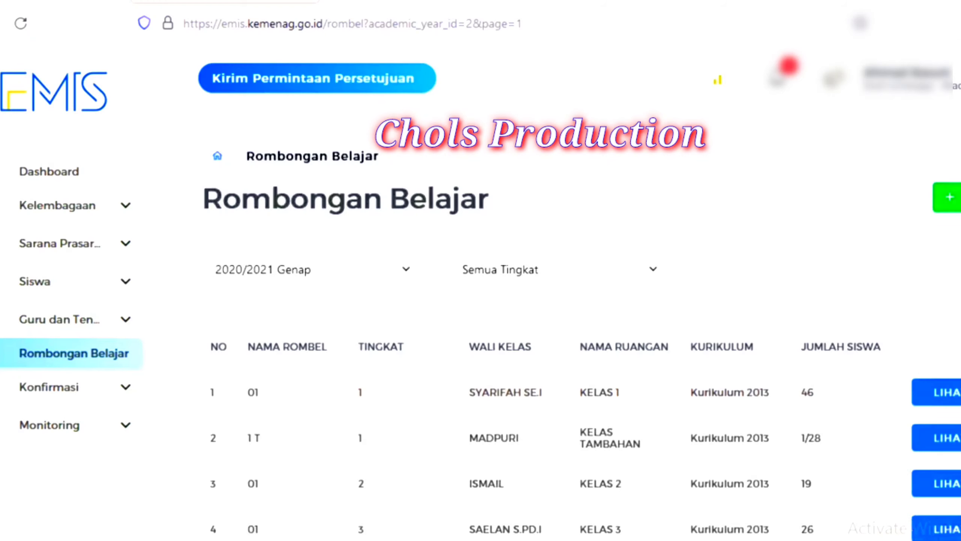
{"action": "scroll", "coordinate": [586, 335], "scroll_direction": "down", "scroll_amount": 4}
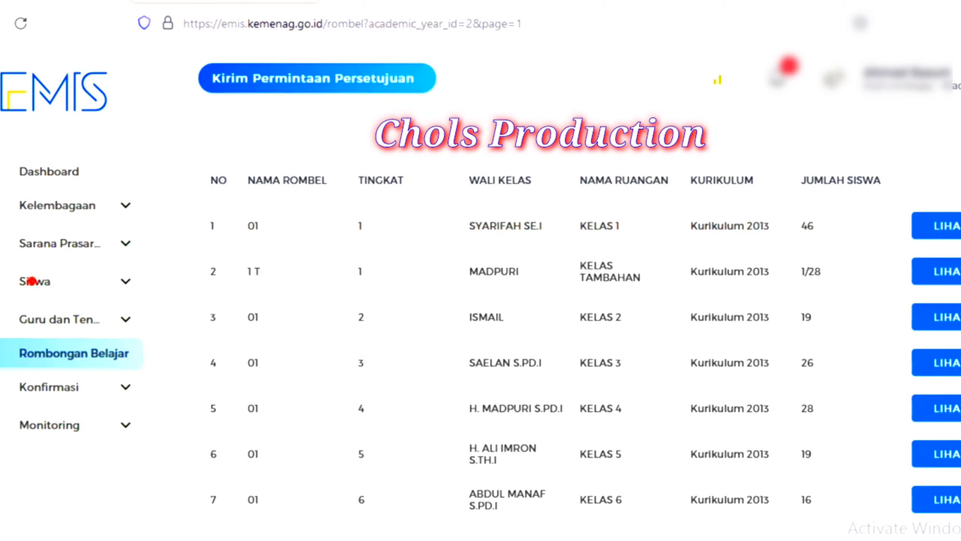
Step: Open the Kenaikan Kelas page from the students' Akademik section and choose the study group Kelas 1 - 1 T
{"action": "left_click", "coordinate": [30, 280]}
{"action": "left_click", "coordinate": [69, 380]}
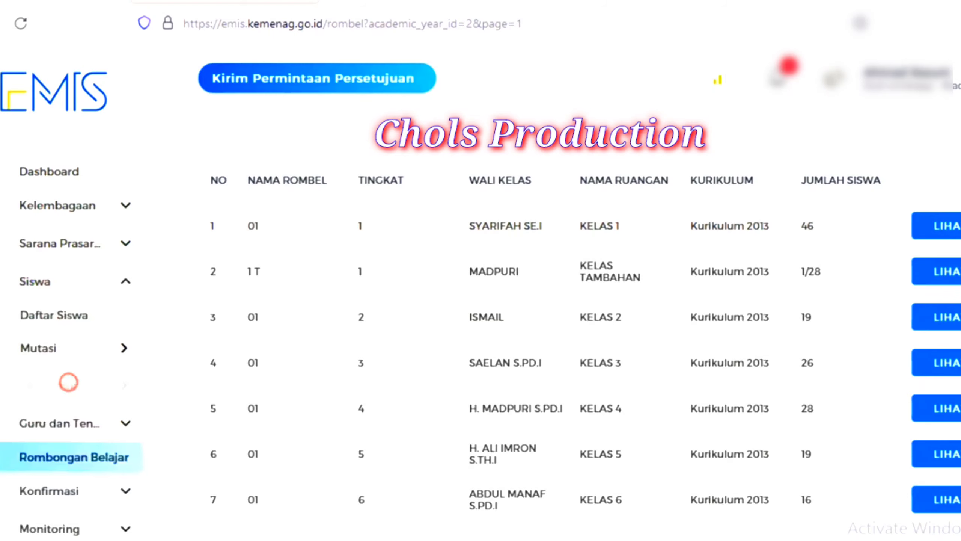
{"action": "left_click", "coordinate": [206, 327]}
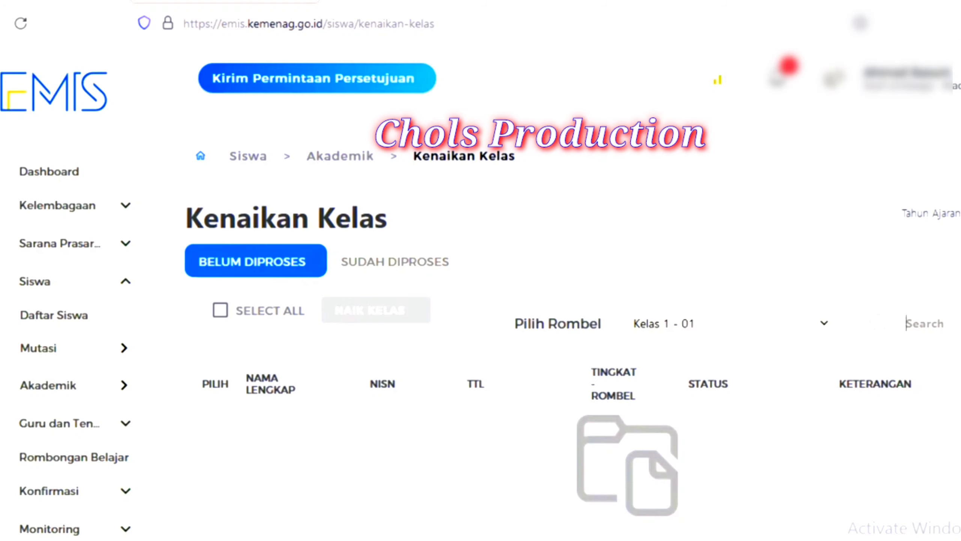
{"action": "left_click", "coordinate": [671, 328]}
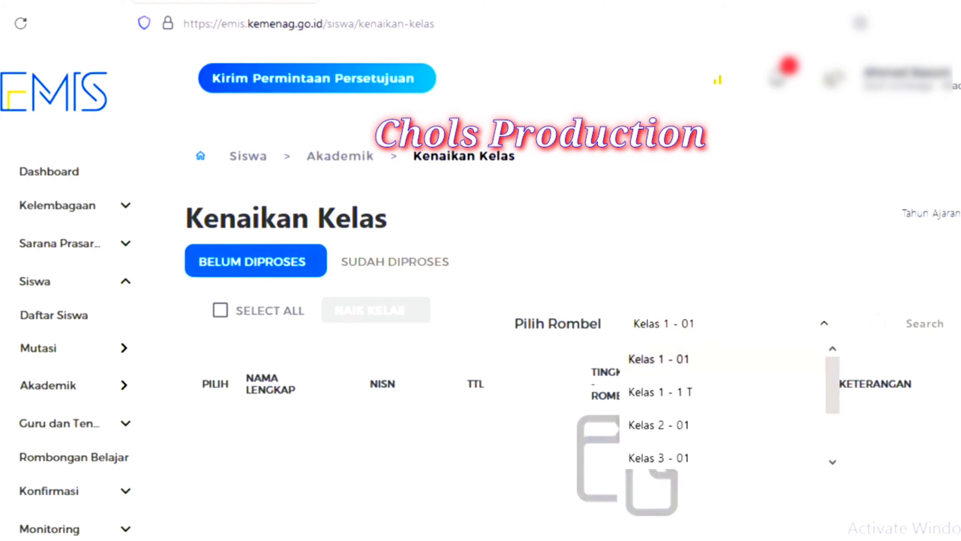
{"action": "left_click", "coordinate": [660, 392]}
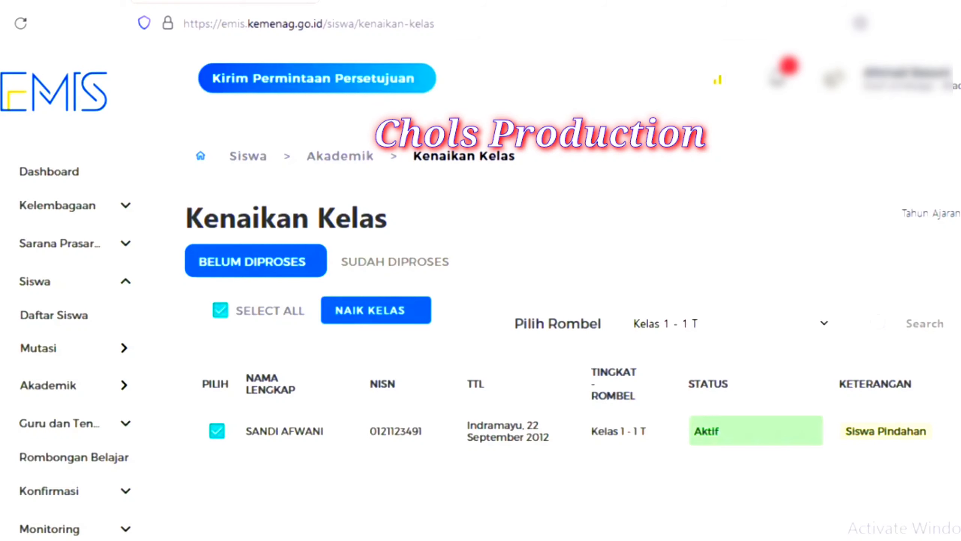
Step: Process the class promotion of the selected student in Kelas 1 - 1 T and dismiss the confirmation
{"action": "left_click", "coordinate": [386, 309]}
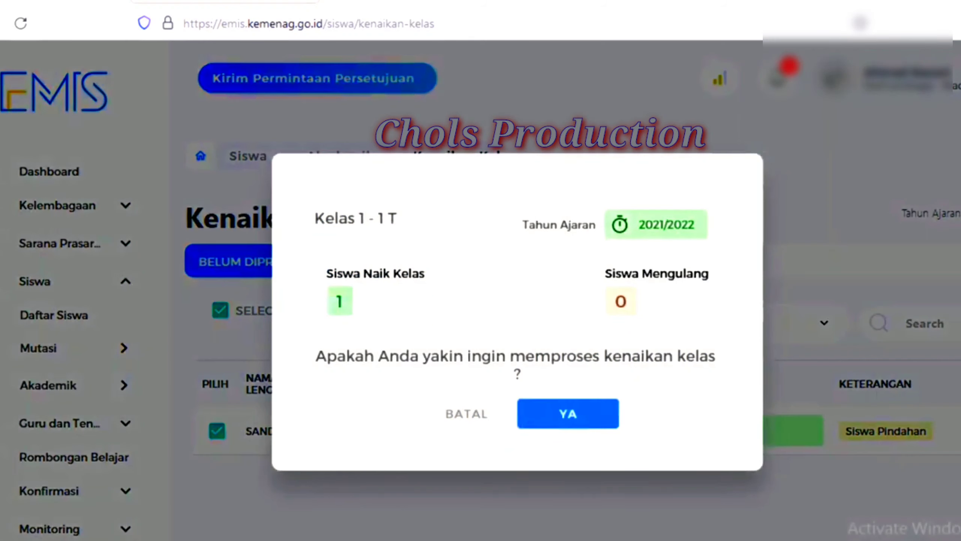
{"action": "left_click", "coordinate": [563, 415]}
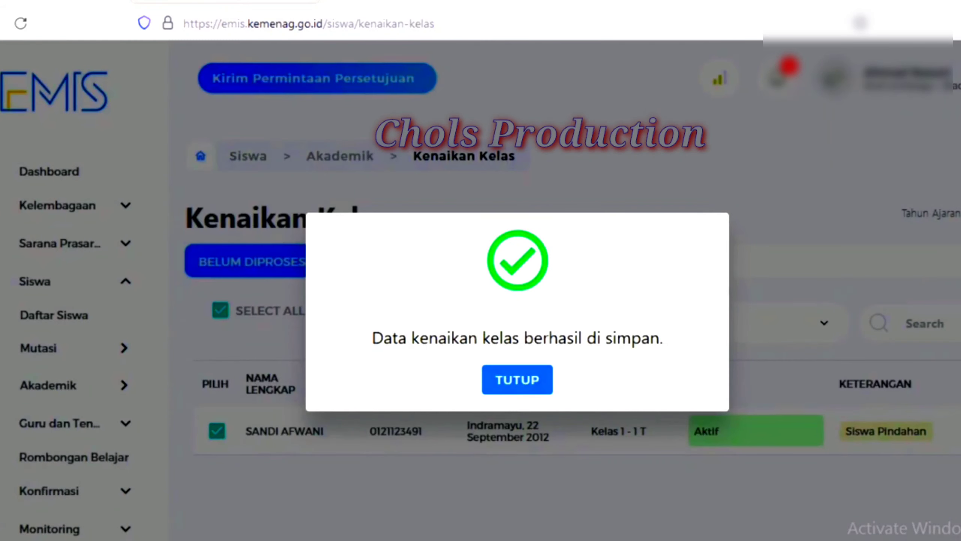
{"action": "left_click", "coordinate": [531, 384]}
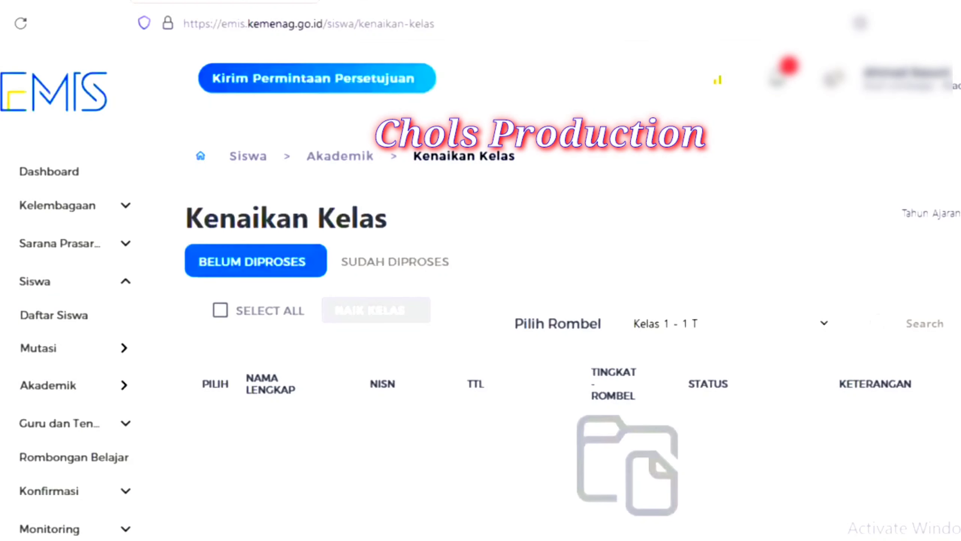
Step: Go to the Rombongan Belajar list and start adding a new study group
{"action": "left_click", "coordinate": [74, 458]}
{"action": "scroll", "coordinate": [549, 341], "scroll_direction": "down", "scroll_amount": 3}
{"action": "scroll", "coordinate": [548, 341], "scroll_direction": "up", "scroll_amount": 4}
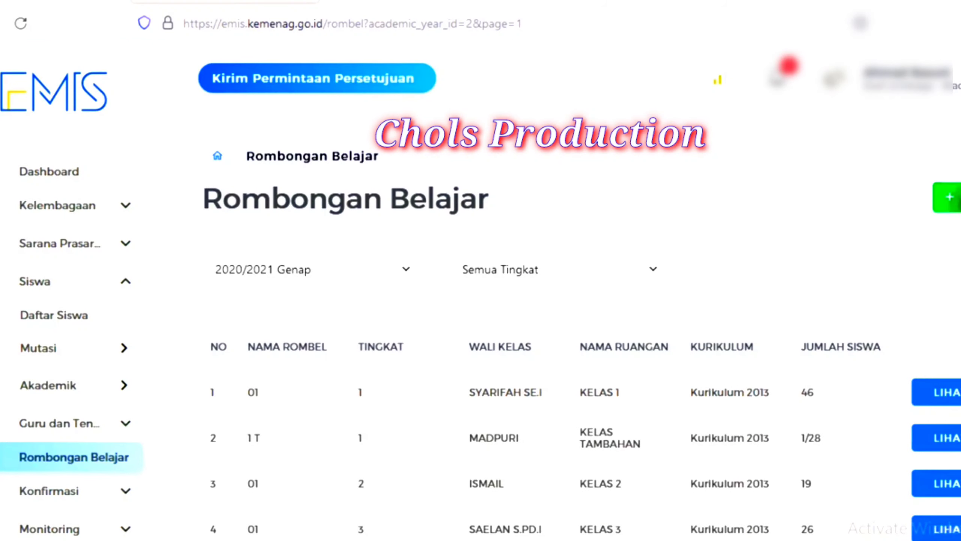
{"action": "left_click", "coordinate": [953, 198]}
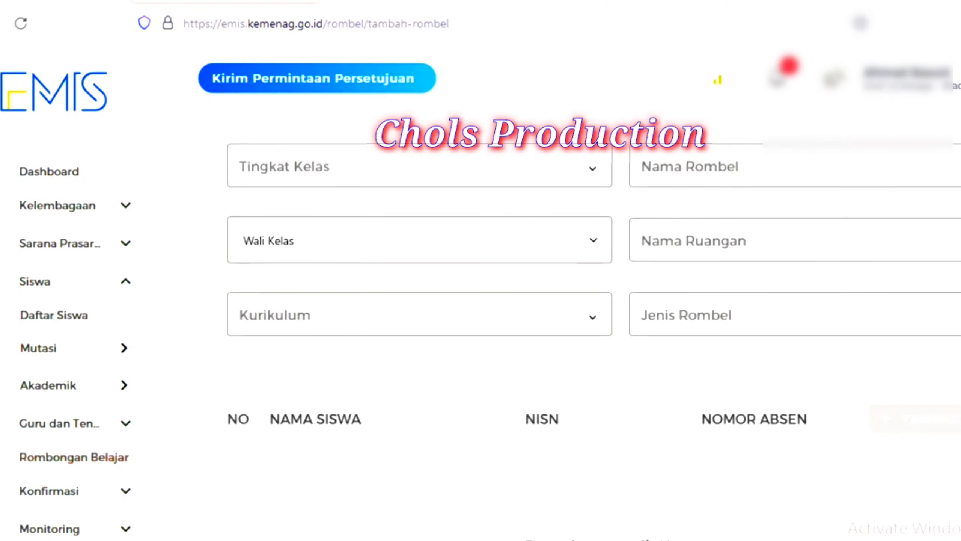
{"action": "scroll", "coordinate": [594, 341], "scroll_direction": "up", "scroll_amount": 5}
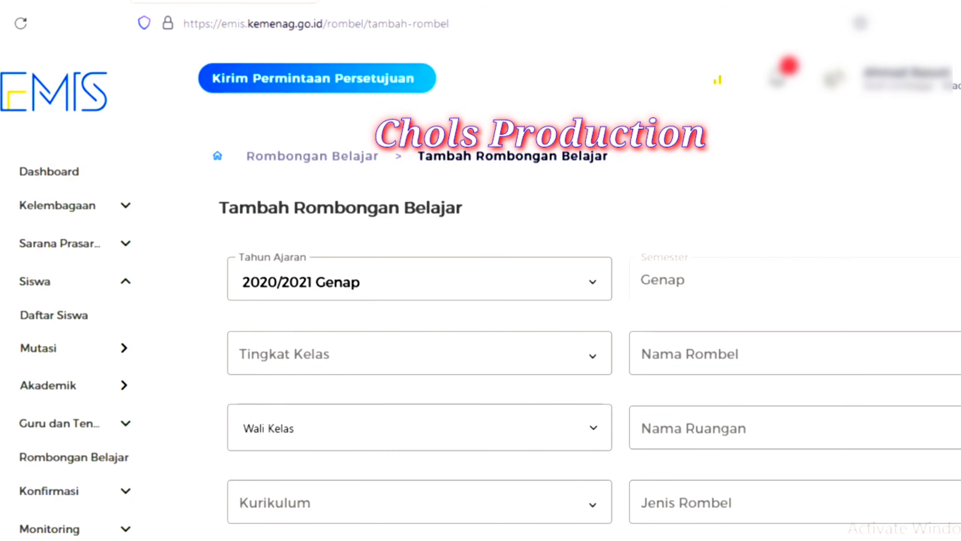
Step: Set the new study group's class level to Kelas 2, its name to 2 T and its room to the second KELAS TAMBAHAN entry
{"action": "left_click", "coordinate": [470, 354]}
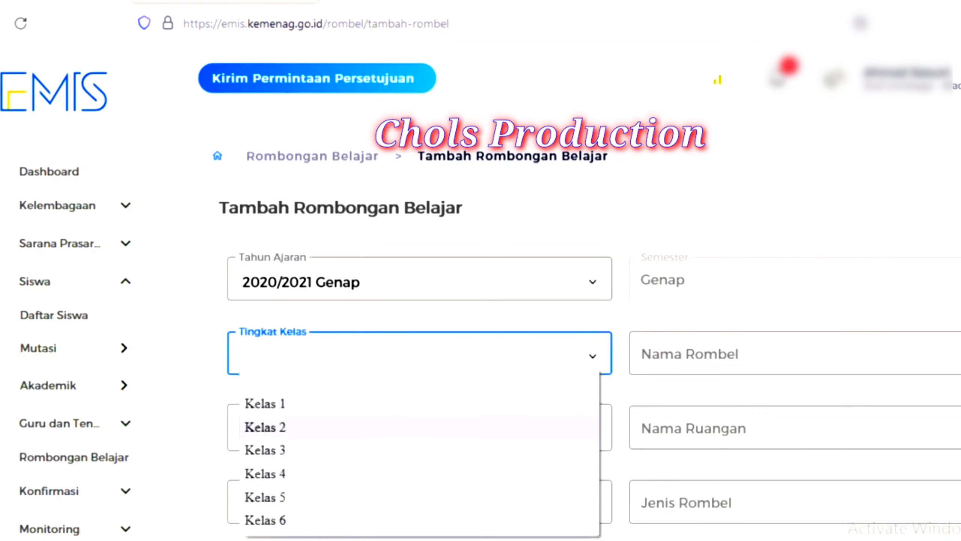
{"action": "left_click", "coordinate": [296, 427]}
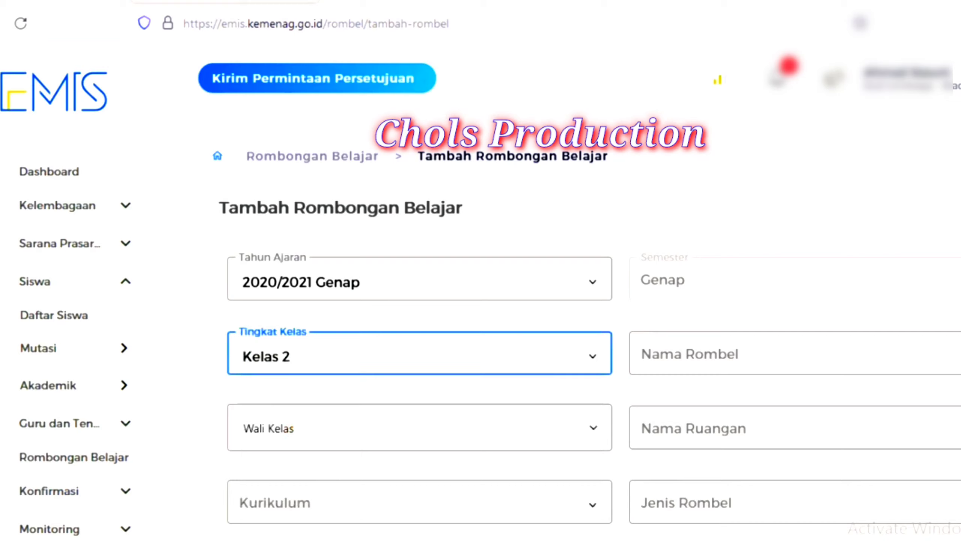
{"action": "left_click", "coordinate": [689, 354]}
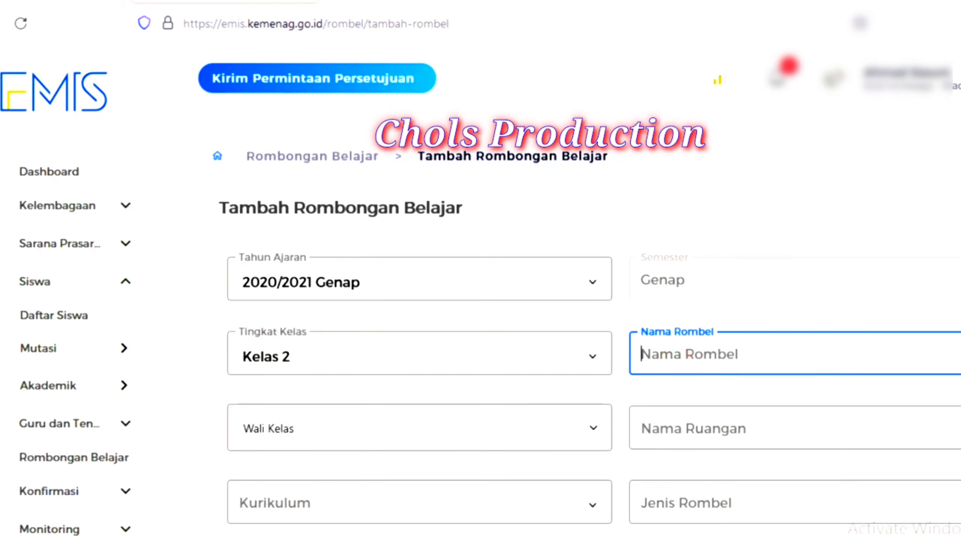
{"action": "type", "text": "2"}
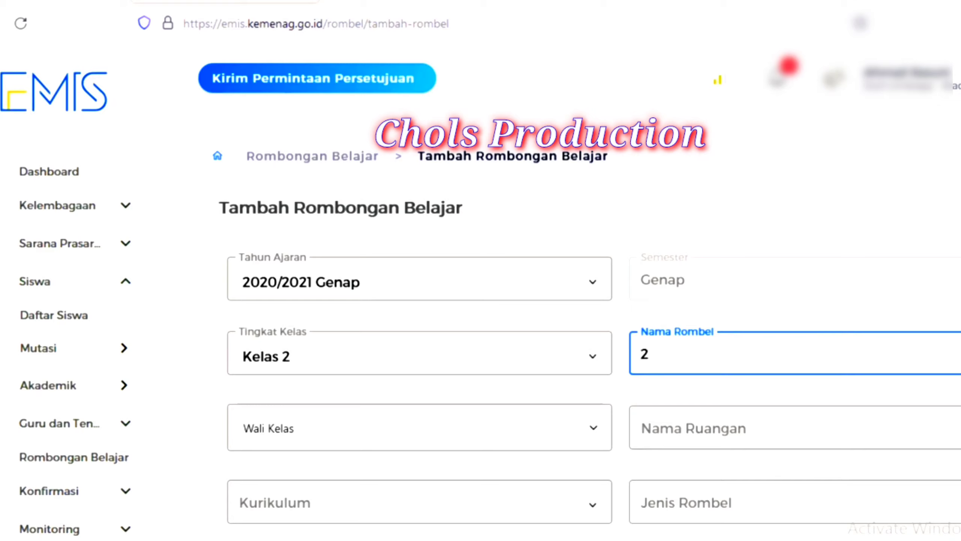
{"action": "type", "text": "T"}
{"action": "left_click", "coordinate": [693, 429]}
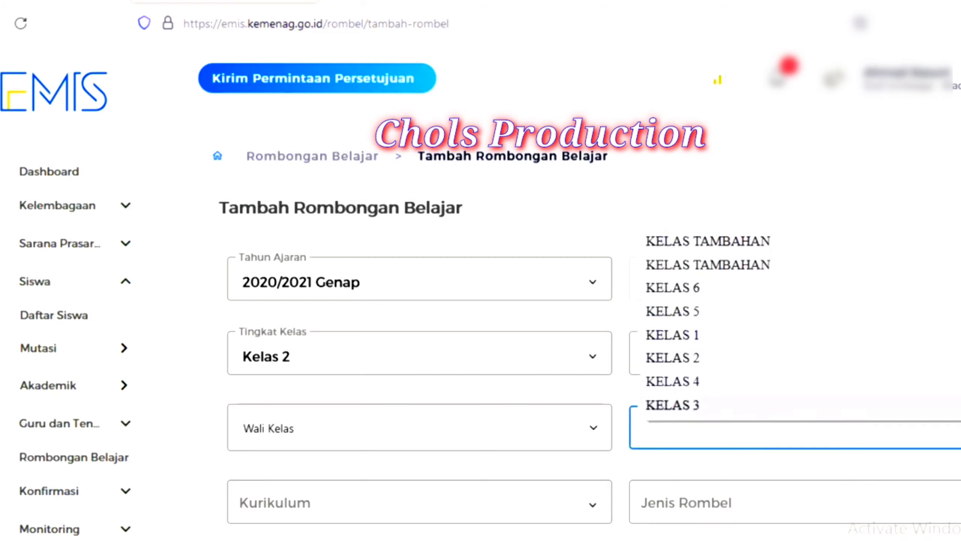
{"action": "left_click", "coordinate": [733, 264]}
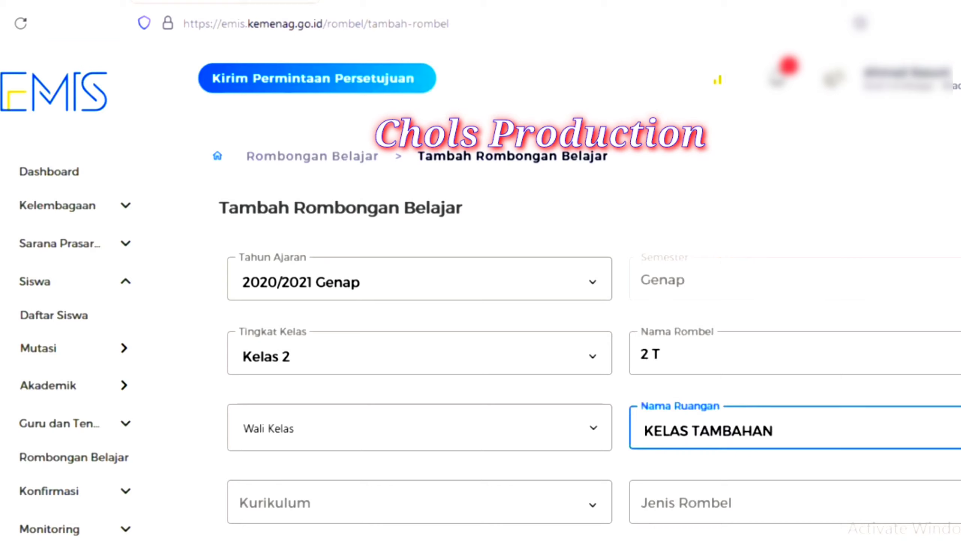
Step: Set the study group's curriculum to Kurikulum 2013 and its group type to Kelas
{"action": "left_click", "coordinate": [504, 500]}
{"action": "left_click", "coordinate": [324, 385]}
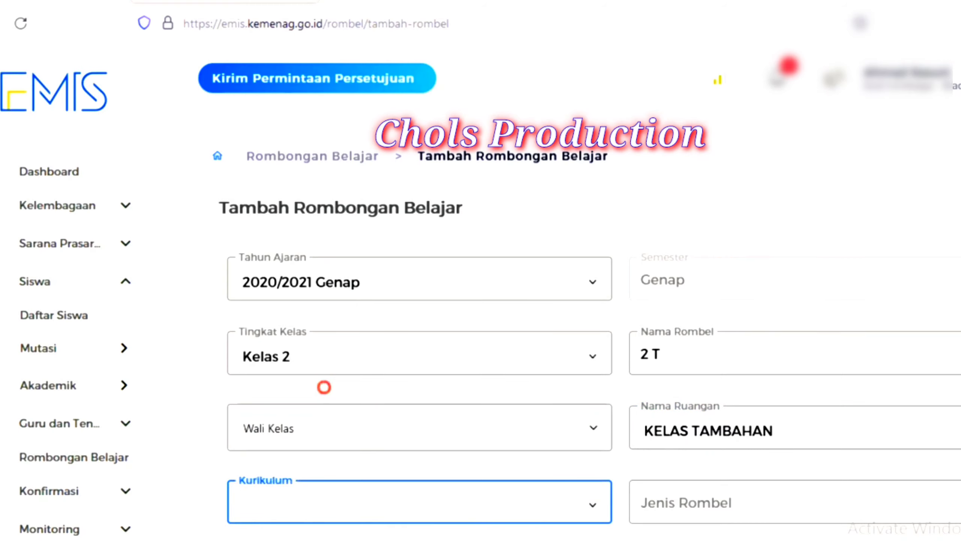
{"action": "left_click", "coordinate": [687, 502]}
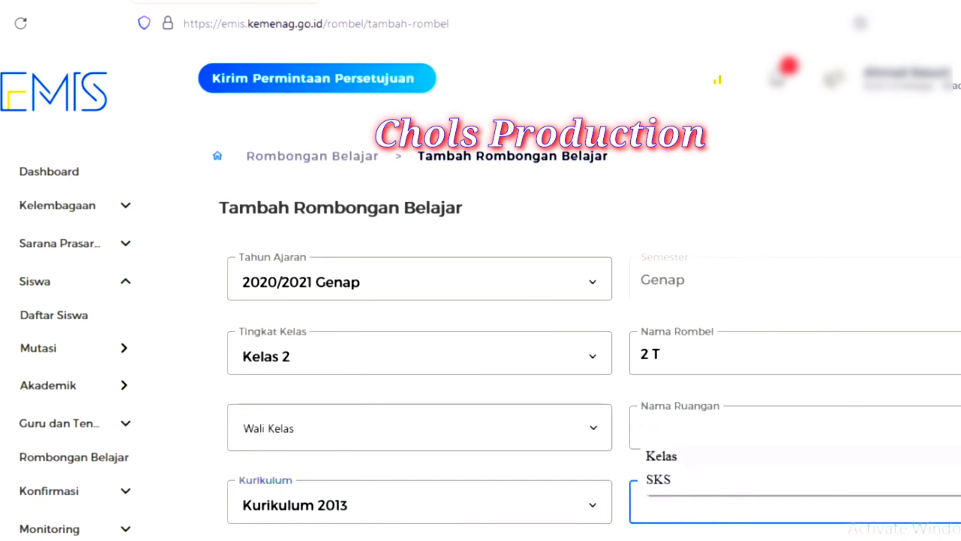
{"action": "left_click", "coordinate": [682, 453]}
Step: Try to find the student to add under 2020/2021 Genap by the start of the name, and cancel the student selection
{"action": "scroll", "coordinate": [589, 328], "scroll_direction": "down", "scroll_amount": 4}
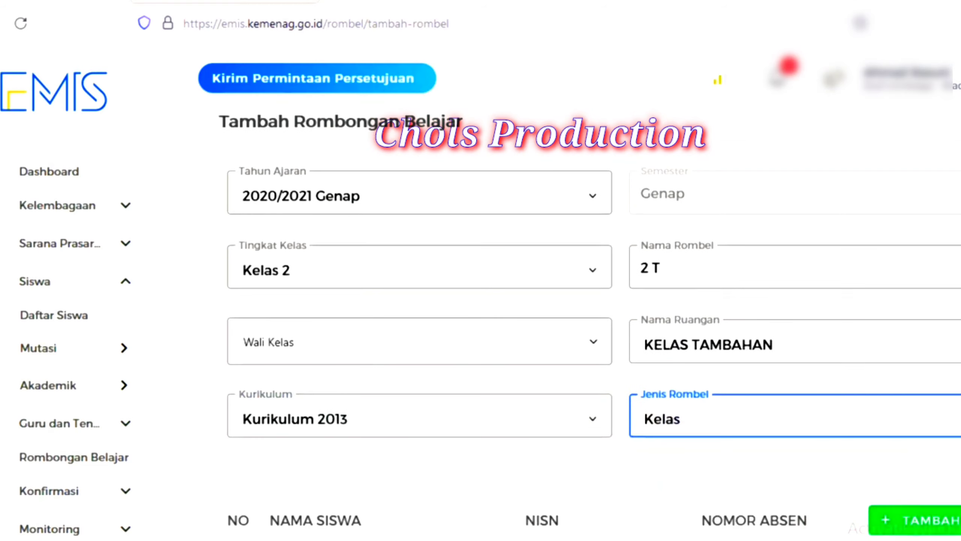
{"action": "left_click", "coordinate": [955, 435]}
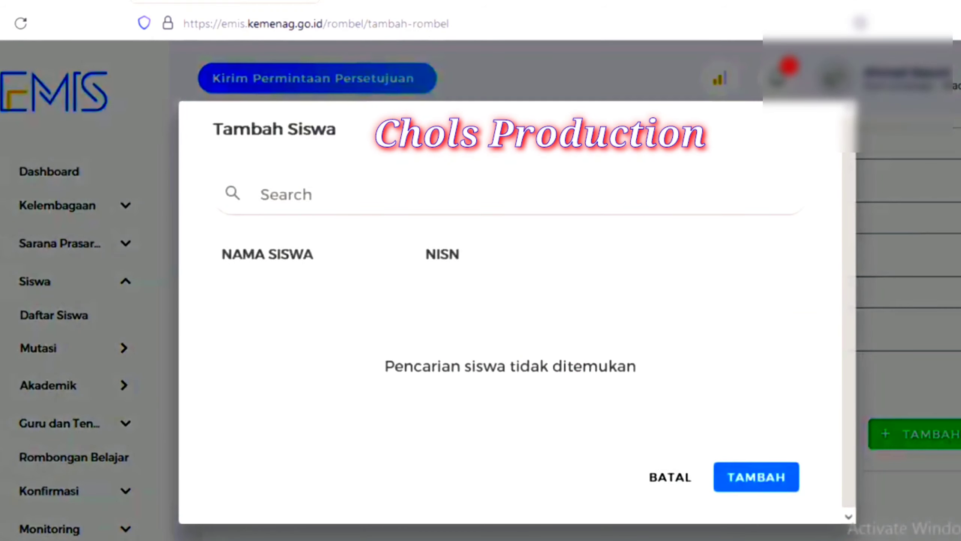
{"action": "left_click", "coordinate": [382, 205]}
{"action": "type", "text": "SA"}
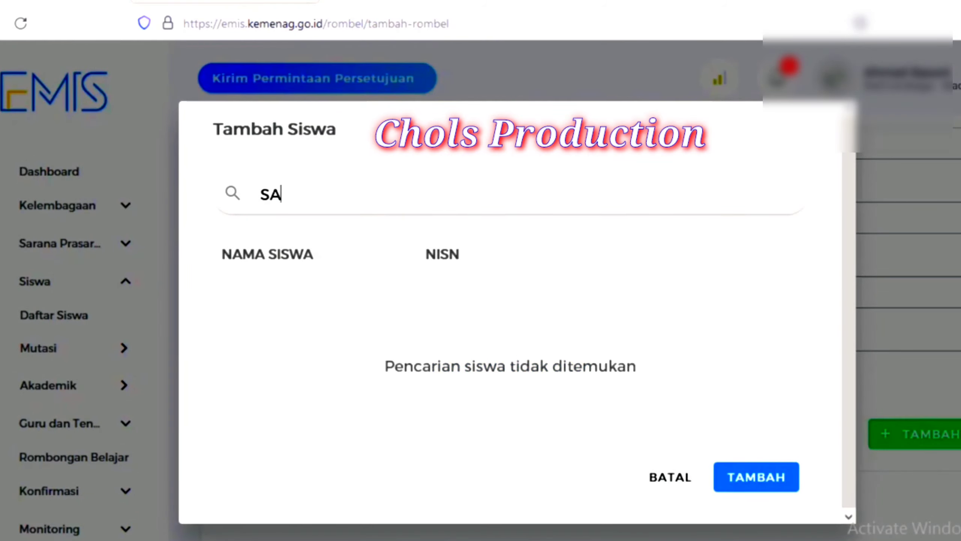
{"action": "left_click", "coordinate": [669, 481]}
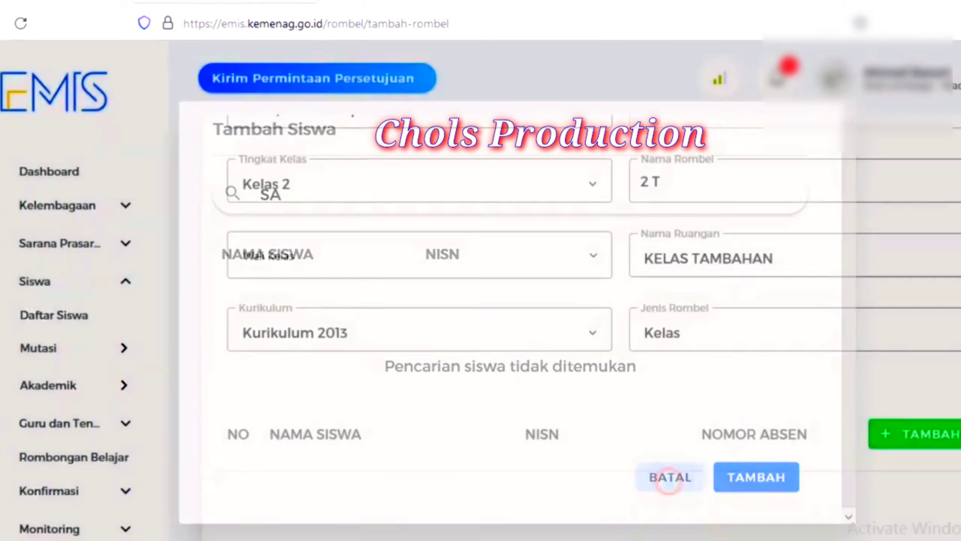
Step: Set the new study group's academic year to 2021/2022 Ganjil
{"action": "scroll", "coordinate": [669, 481], "scroll_direction": "up", "scroll_amount": 3}
{"action": "left_click", "coordinate": [361, 273]}
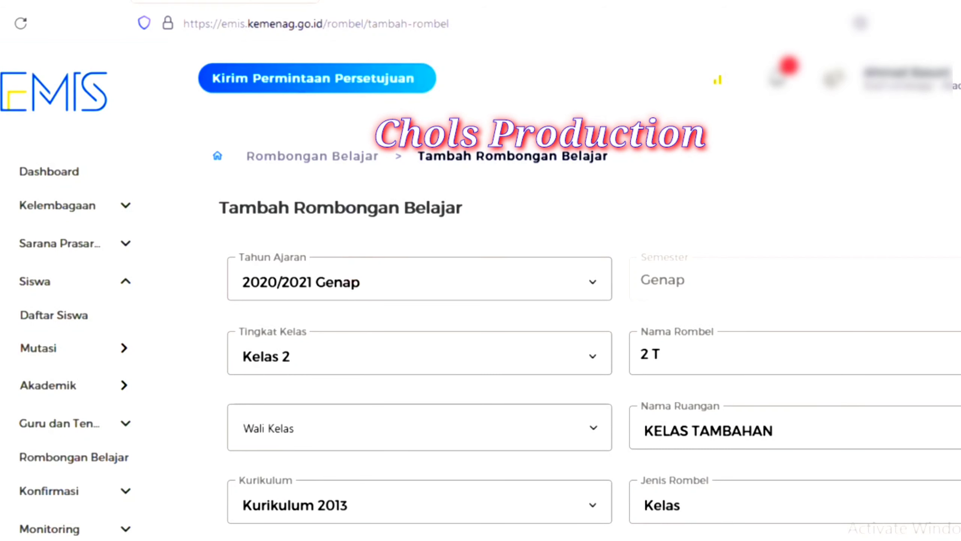
{"action": "left_click", "coordinate": [350, 281]}
{"action": "left_click", "coordinate": [295, 400]}
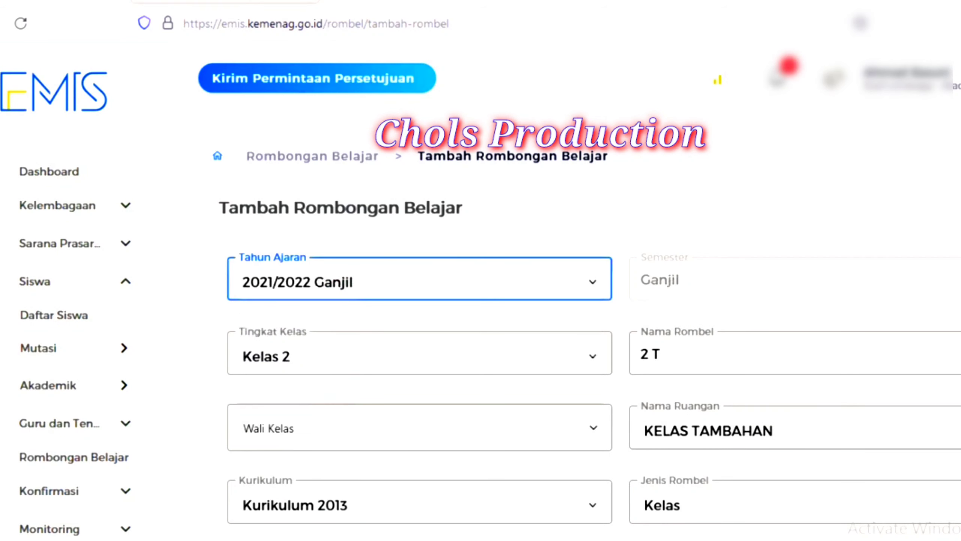
Step: Search for the student by the first letters of the name and add the student to study group 2 T
{"action": "scroll", "coordinate": [594, 303], "scroll_direction": "down", "scroll_amount": 8}
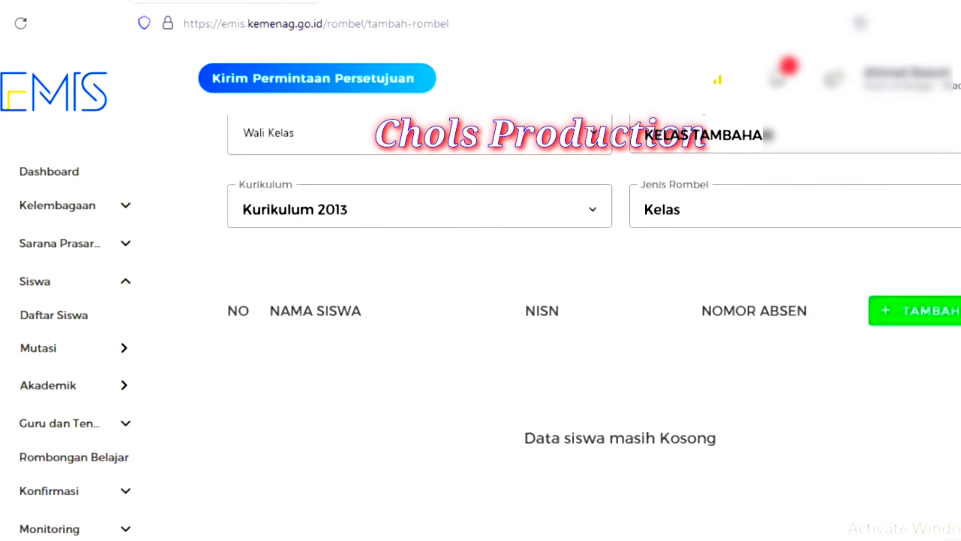
{"action": "left_click", "coordinate": [905, 315]}
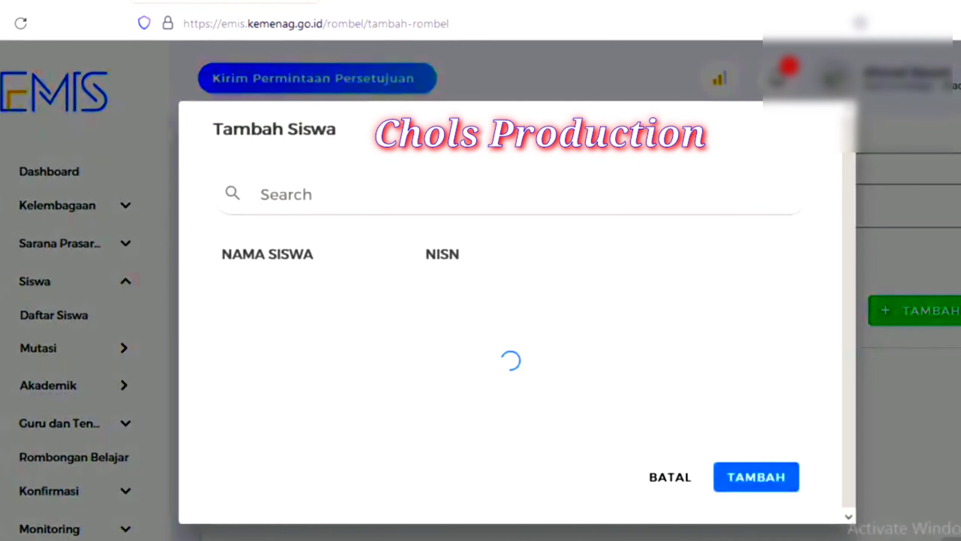
{"action": "type", "text": "SA"}
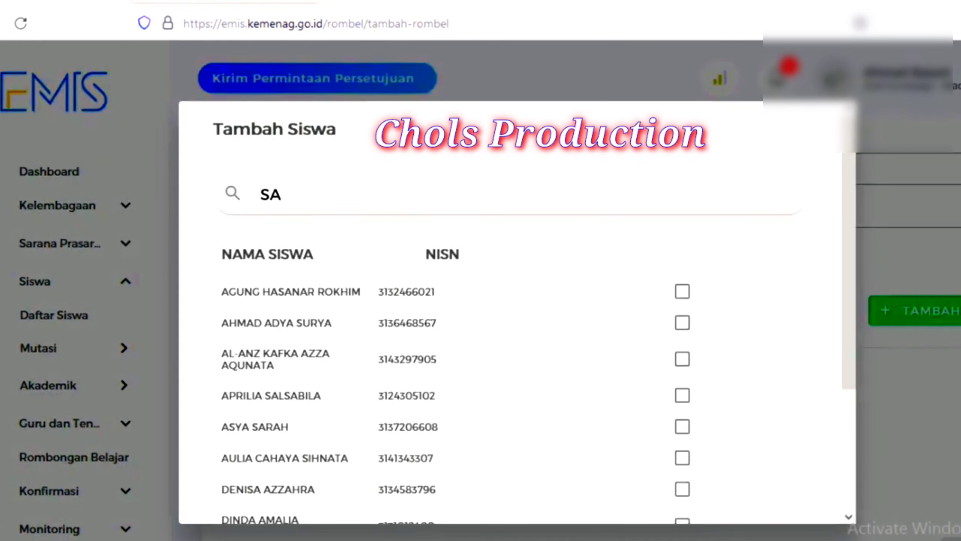
{"action": "type", "text": "ND"}
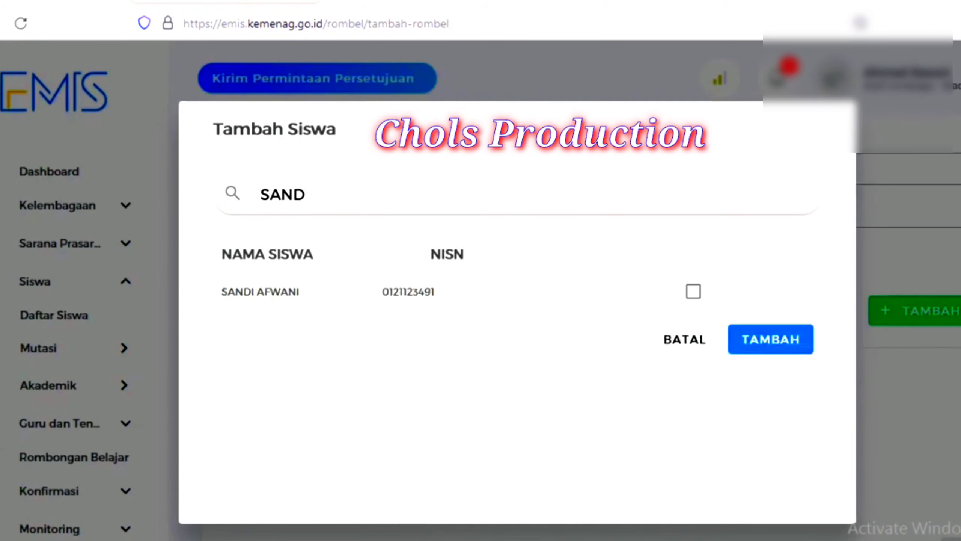
{"action": "left_click", "coordinate": [693, 291]}
{"action": "left_click", "coordinate": [771, 339]}
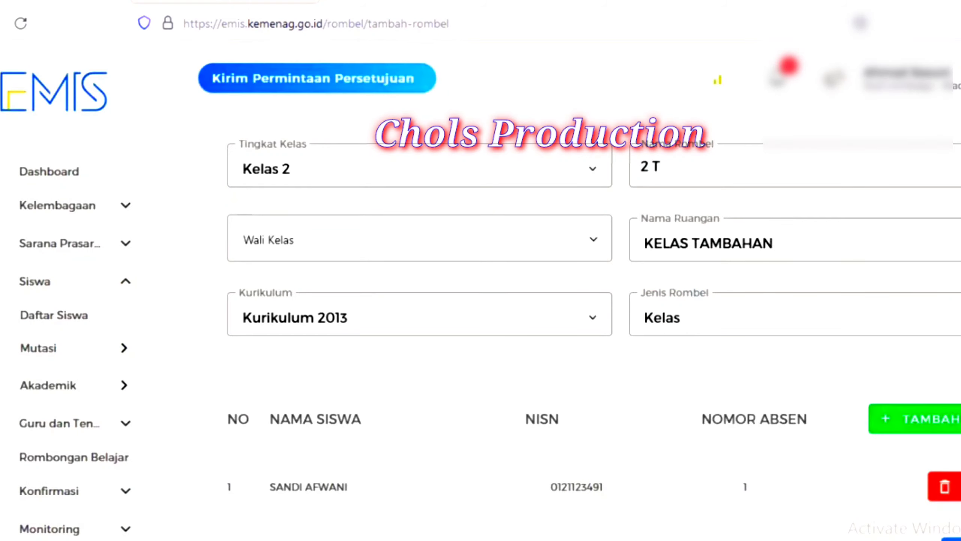
Step: Set the academic year of study group 2 T back to 2020/2021 Genap
{"action": "scroll", "coordinate": [587, 329], "scroll_direction": "up", "scroll_amount": 5}
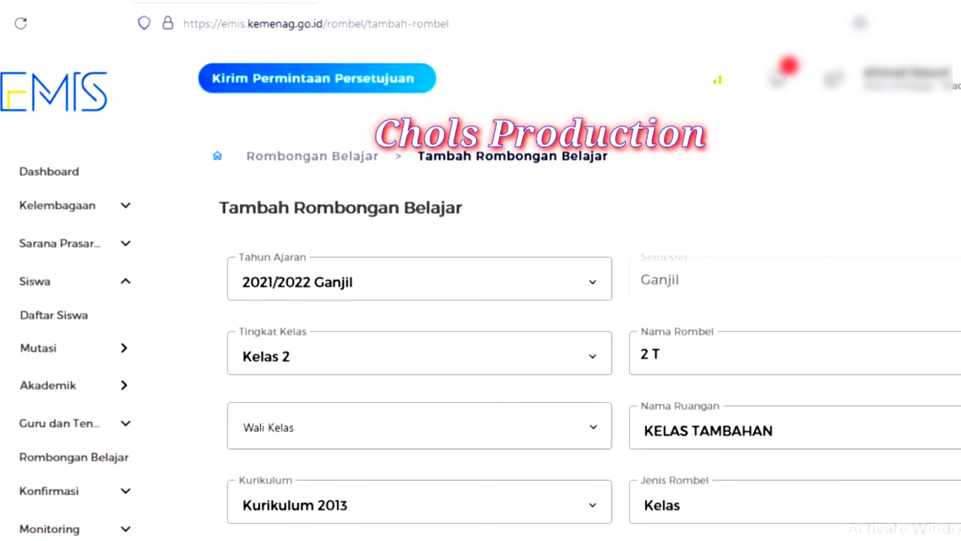
{"action": "scroll", "coordinate": [587, 330], "scroll_direction": "down", "scroll_amount": 2}
{"action": "left_click", "coordinate": [497, 197]}
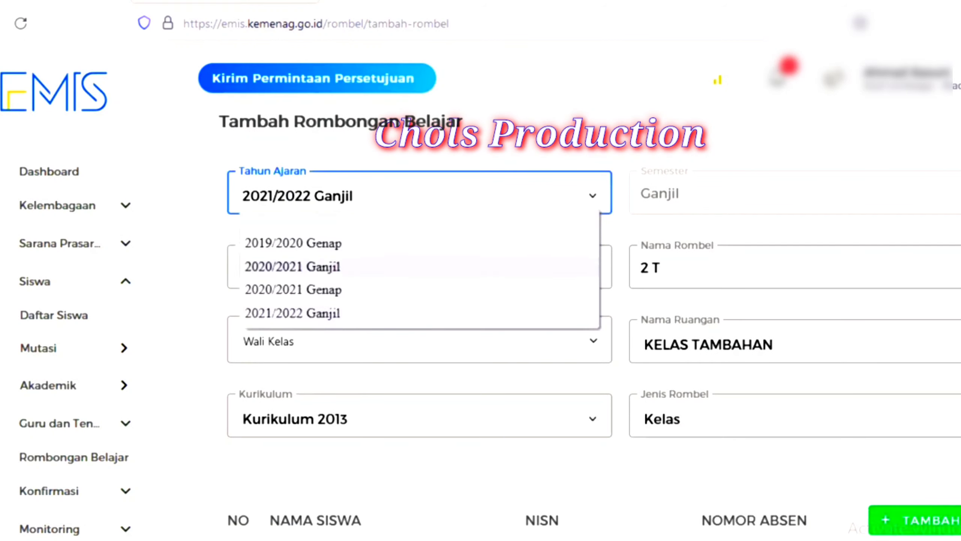
{"action": "left_click", "coordinate": [374, 290]}
Step: Check the academic year, the group details and the added student in the form for study group 2 T
{"action": "scroll", "coordinate": [587, 329], "scroll_direction": "down", "scroll_amount": 2}
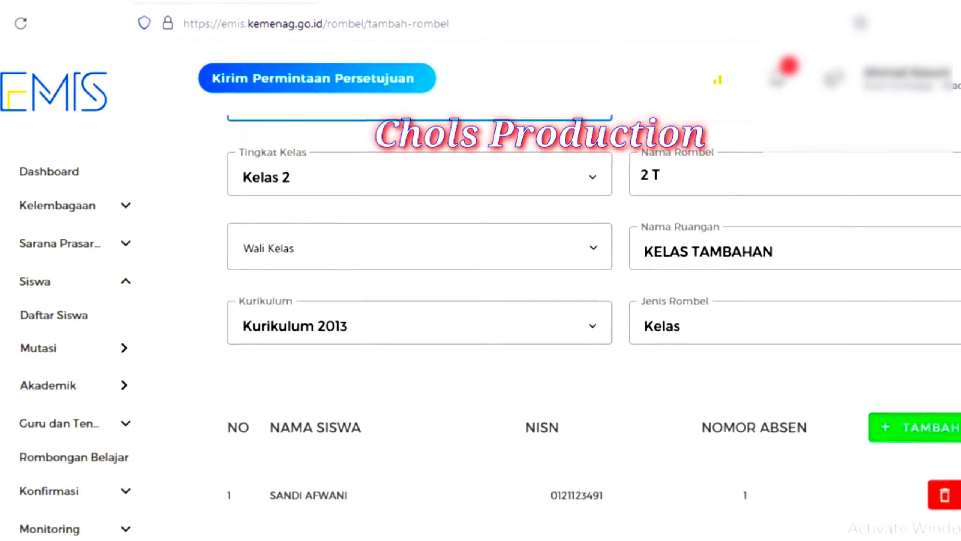
{"action": "scroll", "coordinate": [586, 330], "scroll_direction": "up", "scroll_amount": 4}
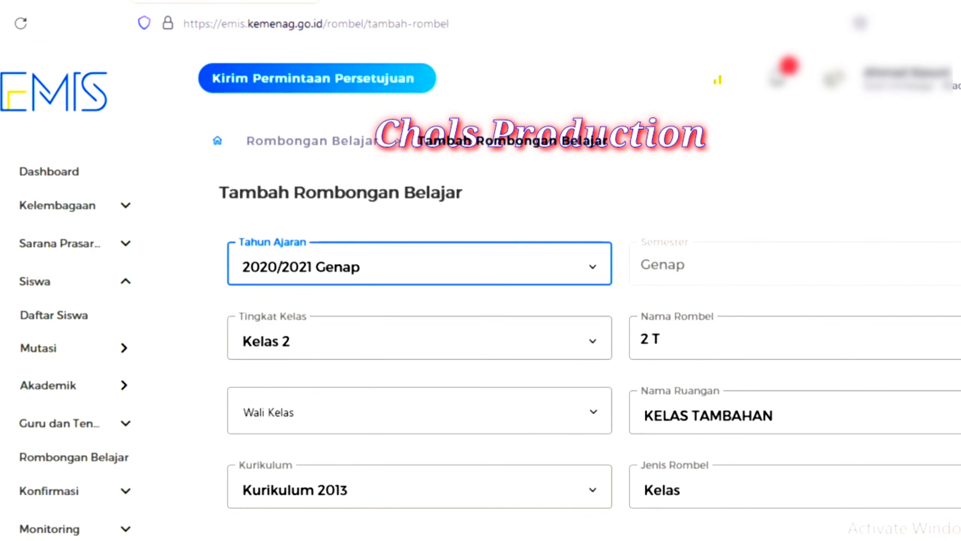
{"action": "scroll", "coordinate": [586, 329], "scroll_direction": "down", "scroll_amount": 2}
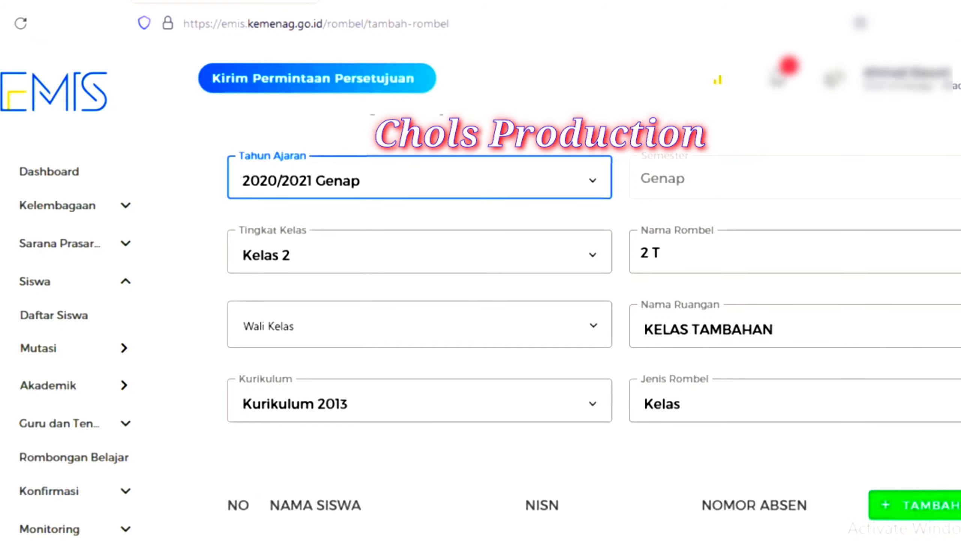
{"action": "scroll", "coordinate": [586, 329], "scroll_direction": "down", "scroll_amount": 2}
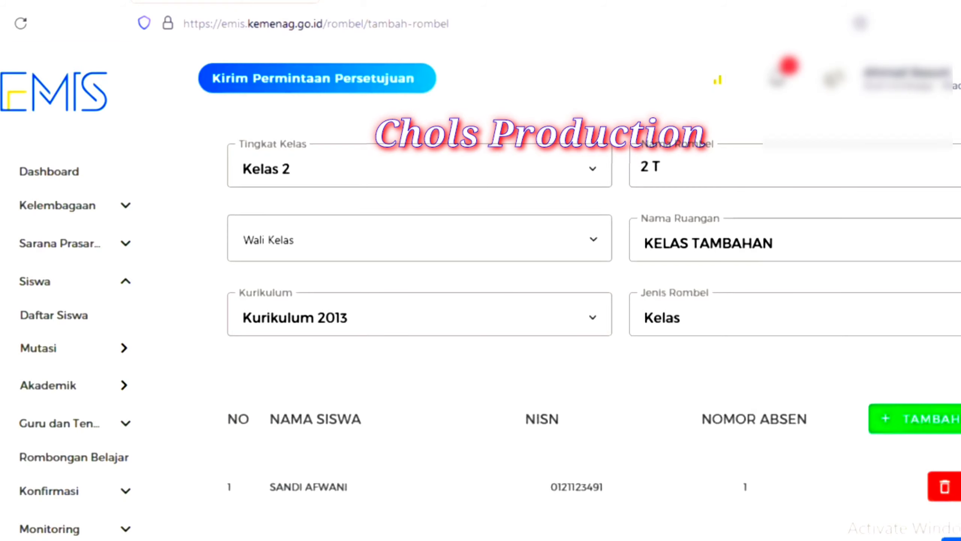
{"action": "scroll", "coordinate": [587, 329], "scroll_direction": "up", "scroll_amount": 2}
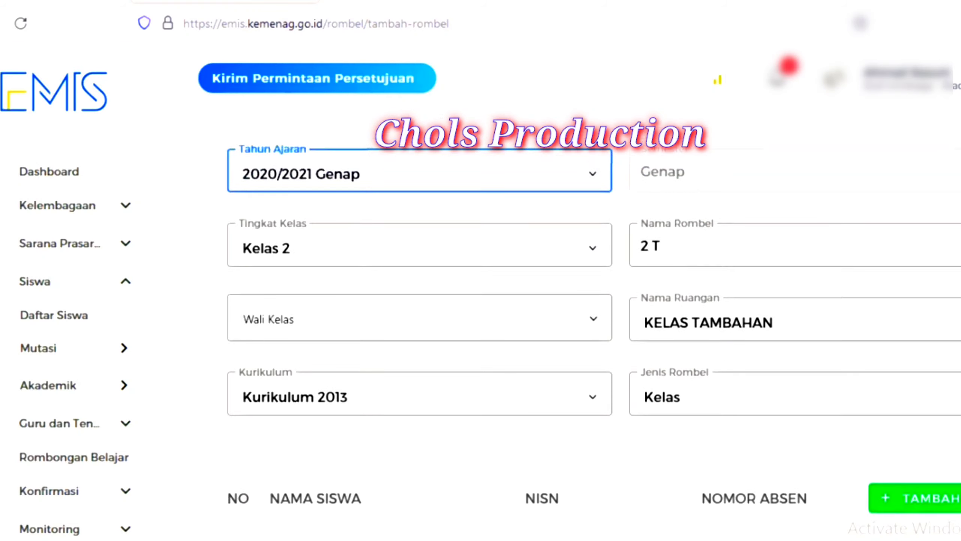
{"action": "left_click", "coordinate": [402, 186]}
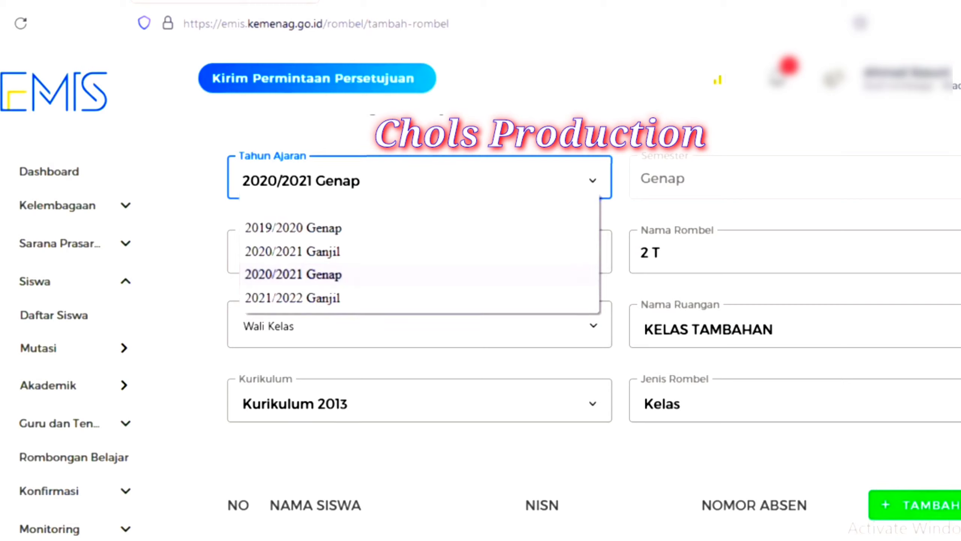
{"action": "left_click", "coordinate": [352, 274]}
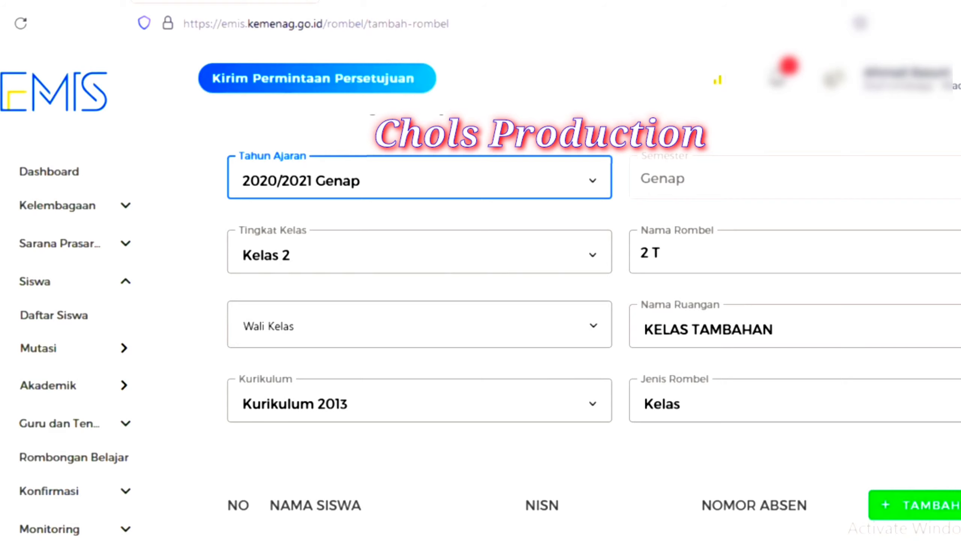
{"action": "scroll", "coordinate": [594, 326], "scroll_direction": "down", "scroll_amount": 2}
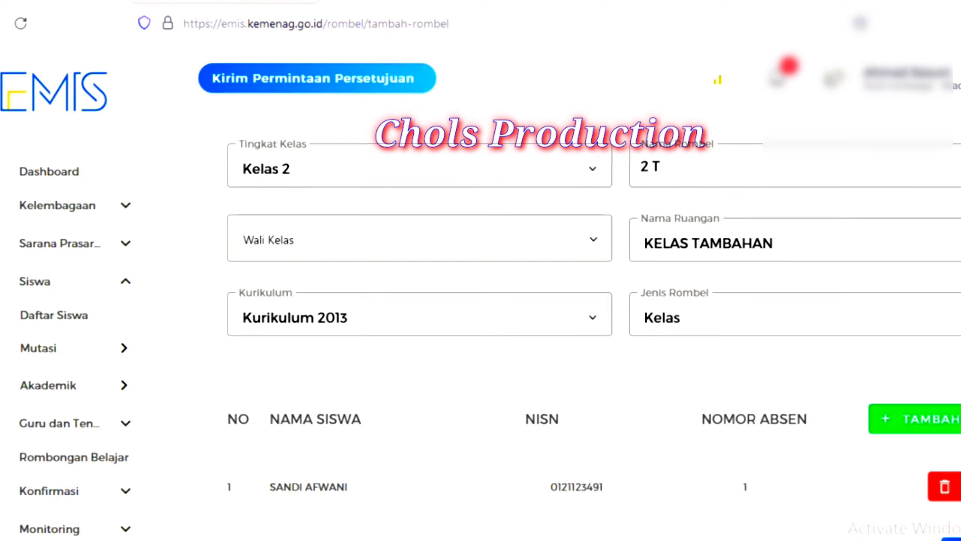
Step: Assign the second listed teacher as homeroom teacher (Wali Kelas) of study group 2 T and save the new group
{"action": "scroll", "coordinate": [417, 303], "scroll_direction": "up", "scroll_amount": 4}
{"action": "left_click", "coordinate": [416, 427]}
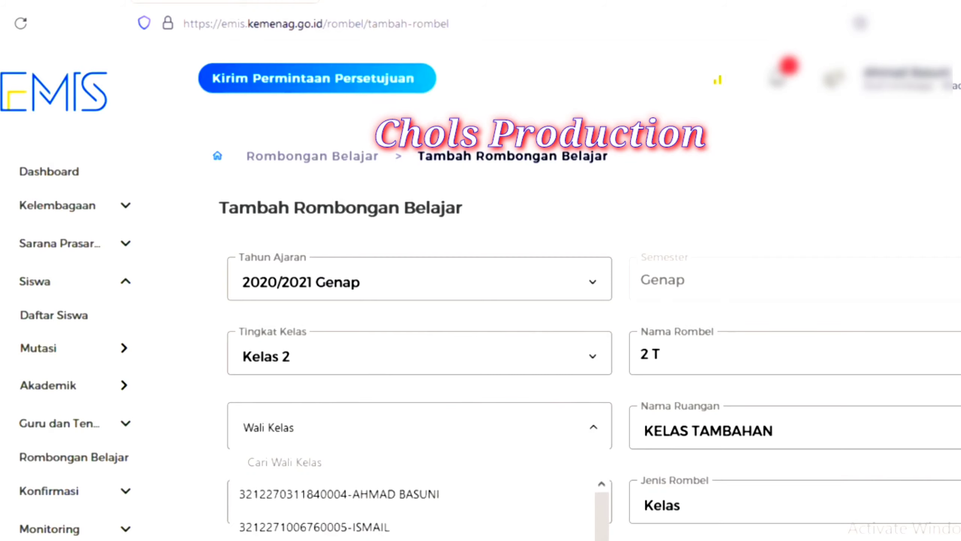
{"action": "left_click", "coordinate": [382, 527]}
{"action": "scroll", "coordinate": [382, 527], "scroll_direction": "down", "scroll_amount": 4}
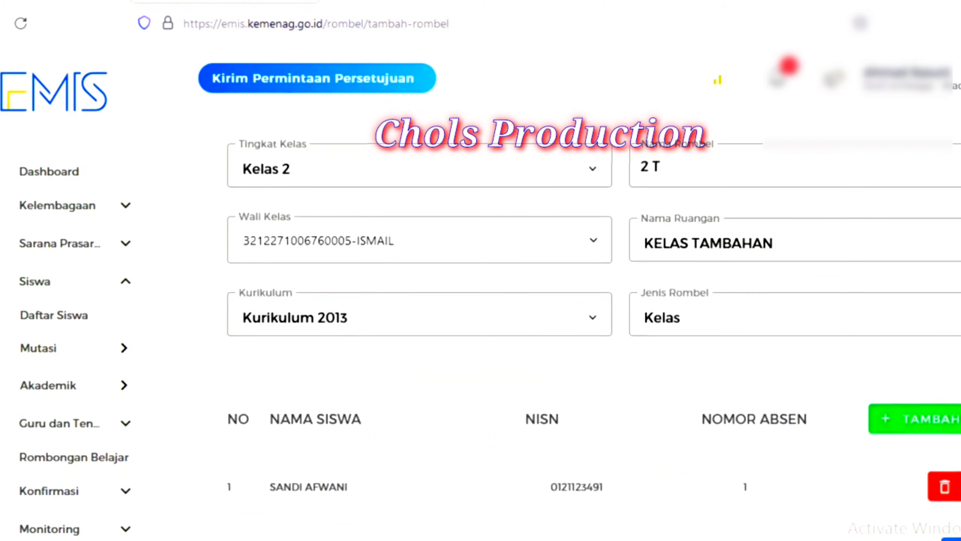
{"action": "left_click", "coordinate": [952, 539]}
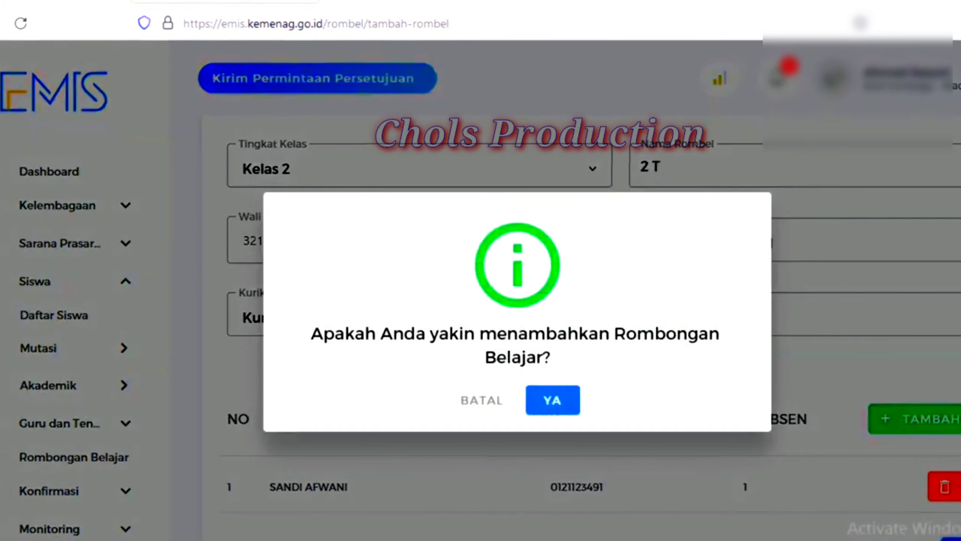
{"action": "left_click", "coordinate": [554, 404]}
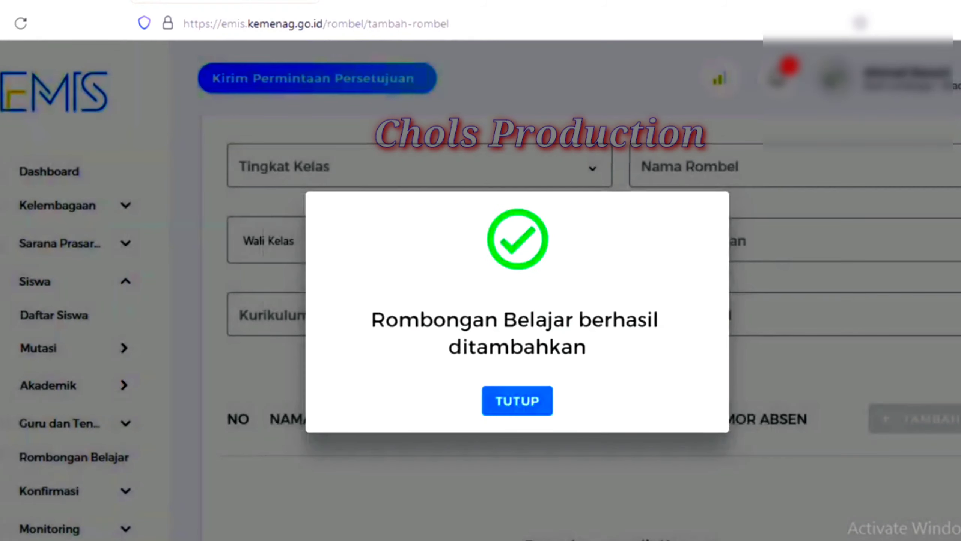
{"action": "left_click", "coordinate": [521, 402]}
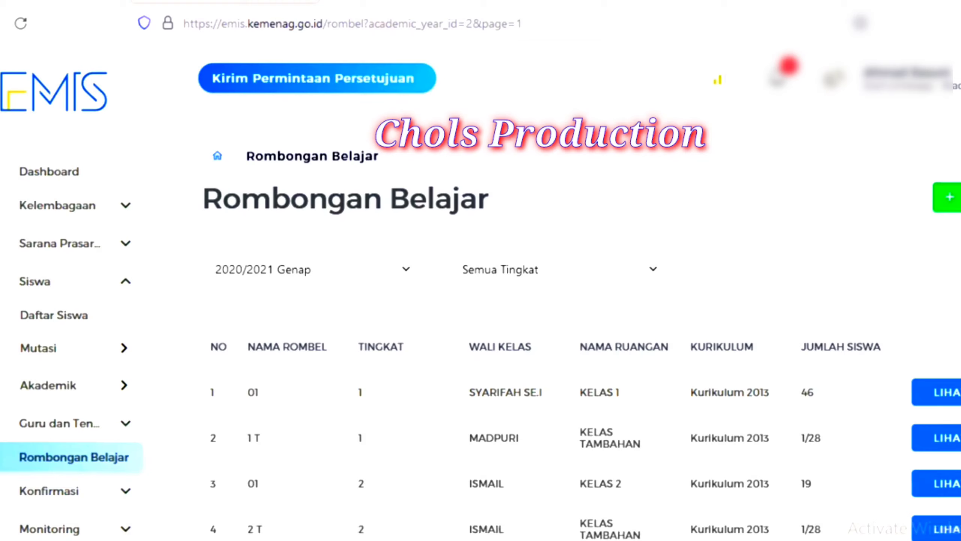
Step: Open the class promotion page (Kenaikan Kelas) and look through the study group choices for the new Kelas 2 group 2 T
{"action": "left_click", "coordinate": [48, 385]}
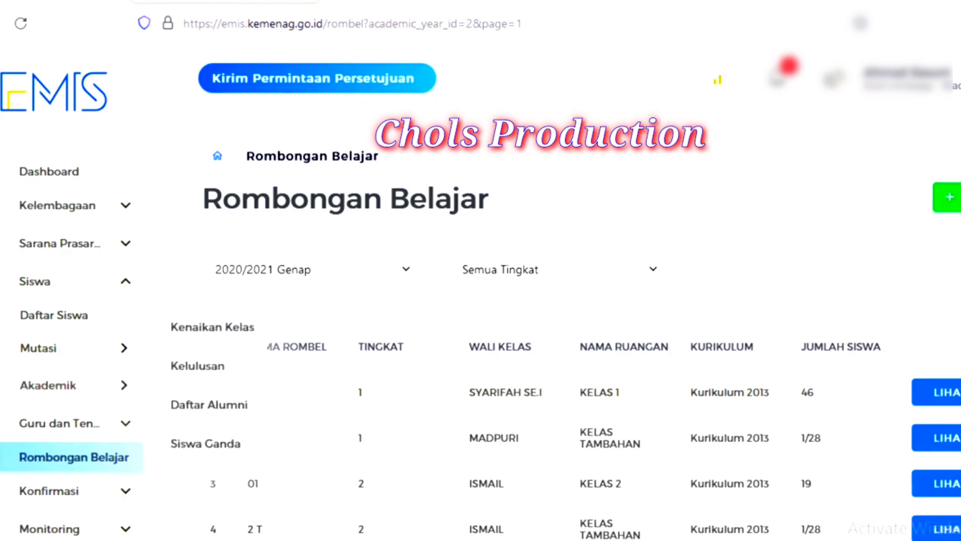
{"action": "left_click", "coordinate": [219, 326]}
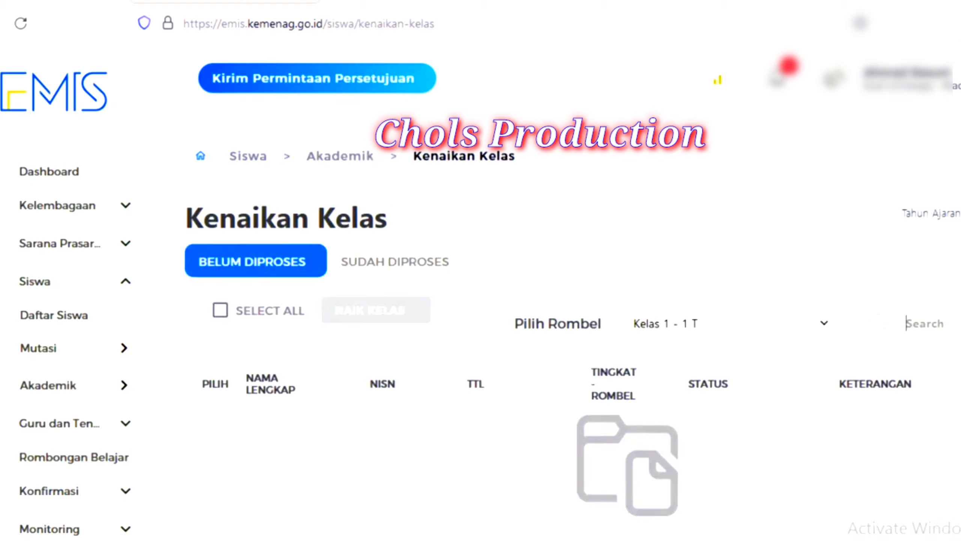
{"action": "left_click", "coordinate": [658, 327]}
{"action": "scroll", "coordinate": [719, 409], "scroll_direction": "down", "scroll_amount": 2}
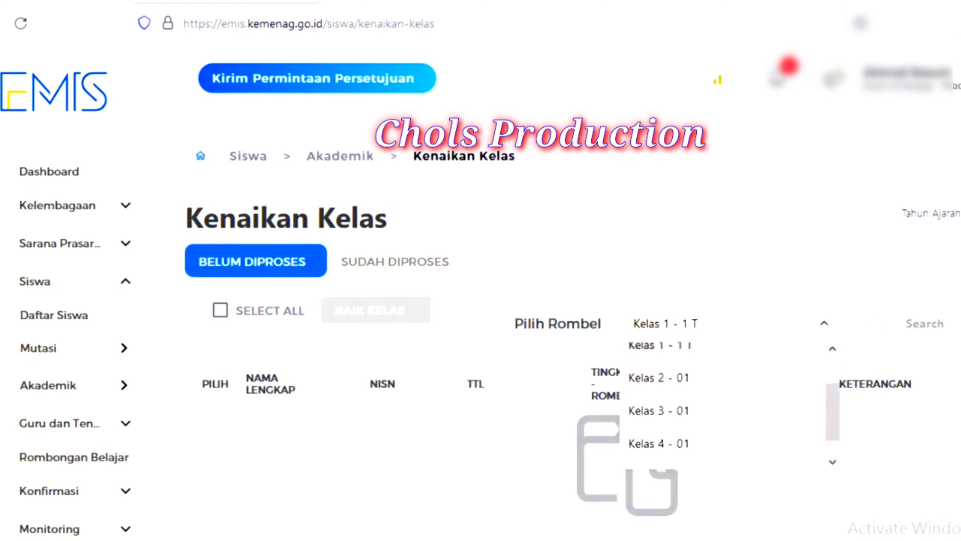
{"action": "scroll", "coordinate": [719, 409], "scroll_direction": "up", "scroll_amount": 2}
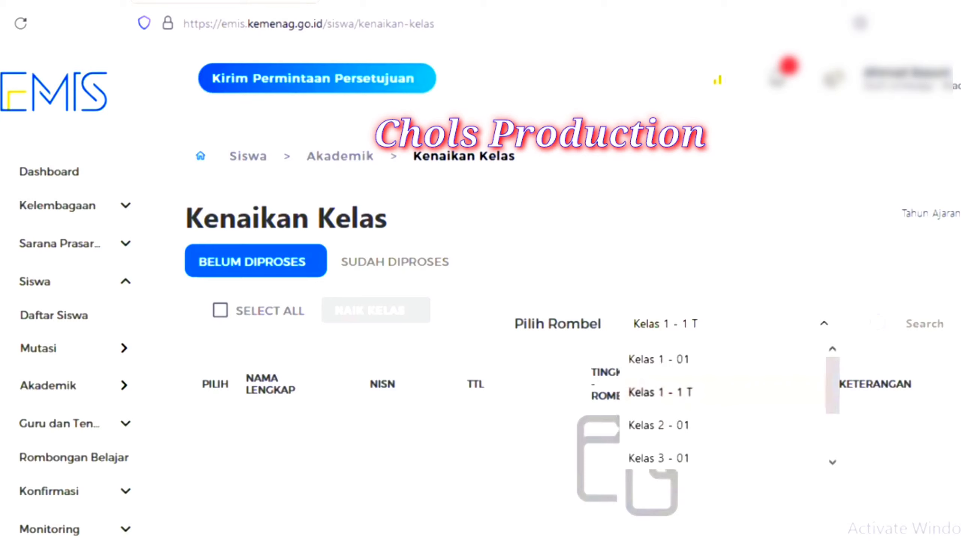
{"action": "scroll", "coordinate": [720, 409], "scroll_direction": "down", "scroll_amount": 2}
{"action": "scroll", "coordinate": [719, 409], "scroll_direction": "up", "scroll_amount": 2}
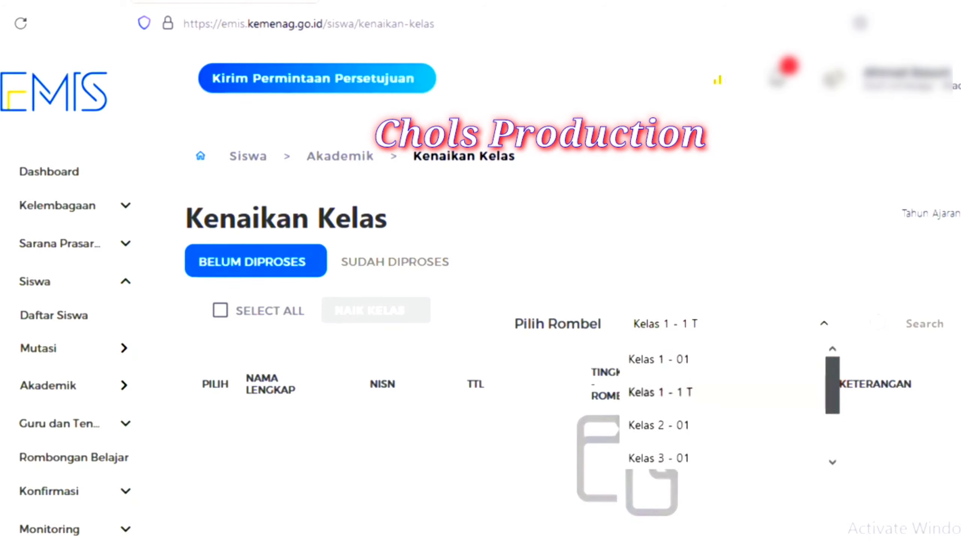
{"action": "scroll", "coordinate": [719, 409], "scroll_direction": "down", "scroll_amount": 2}
{"action": "scroll", "coordinate": [719, 409], "scroll_direction": "up", "scroll_amount": 2}
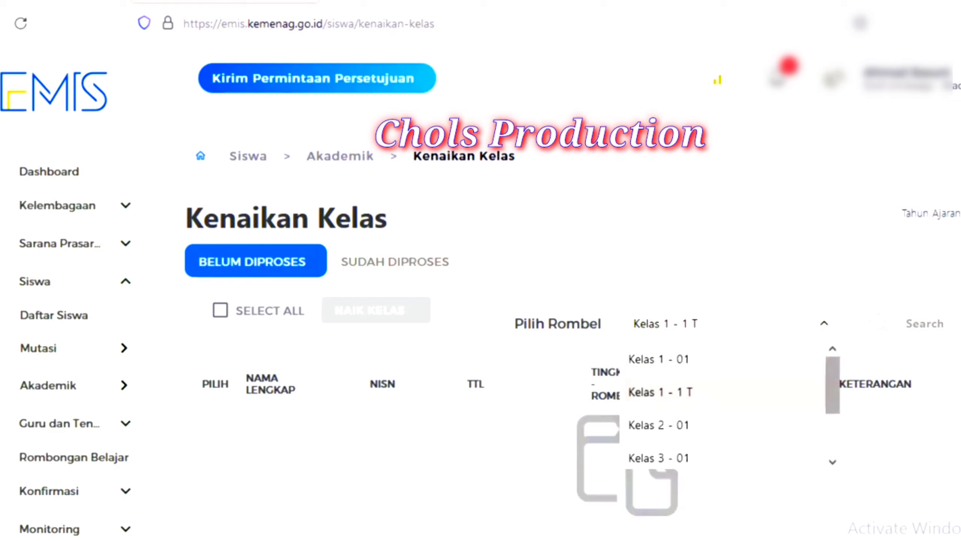
{"action": "mouse_move", "coordinate": [834, 369]}
{"action": "left_mouse_down"}
{"action": "mouse_move", "coordinate": [834, 426]}
{"action": "mouse_move", "coordinate": [835, 369]}
{"action": "left_mouse_up"}
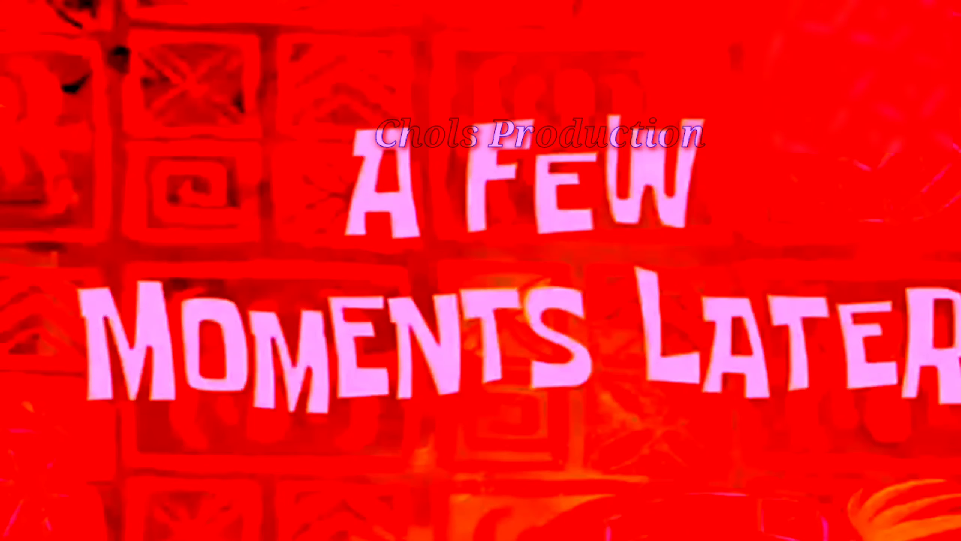